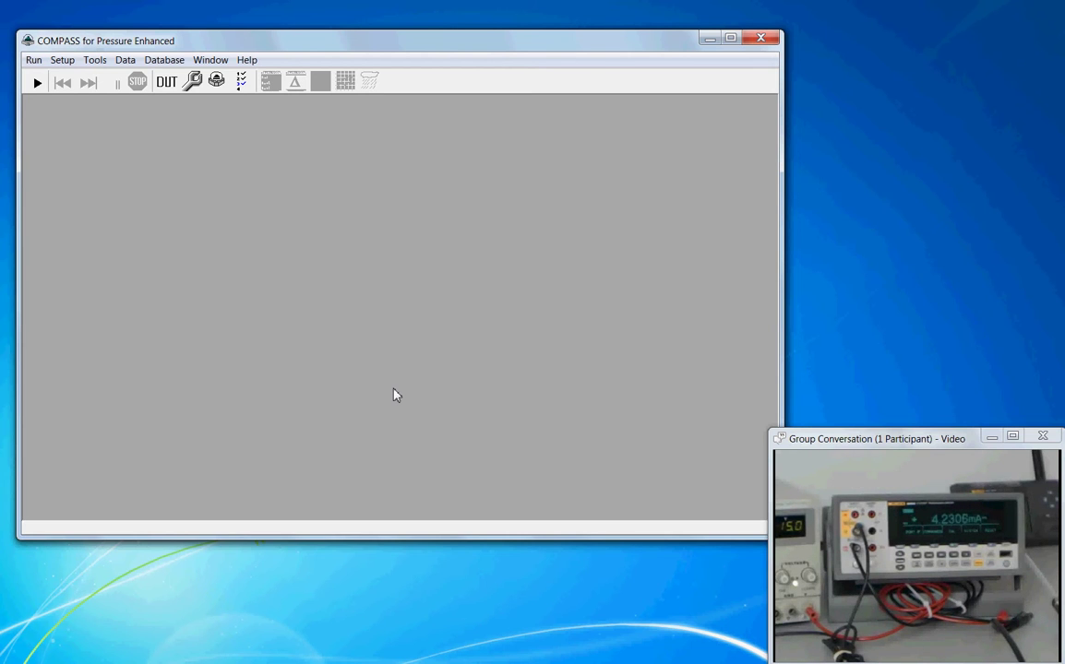
# - Open the Support Device Editor and check the list of stored support devices without switching from the Fluke 8846A record
pyautogui.click(66, 62)
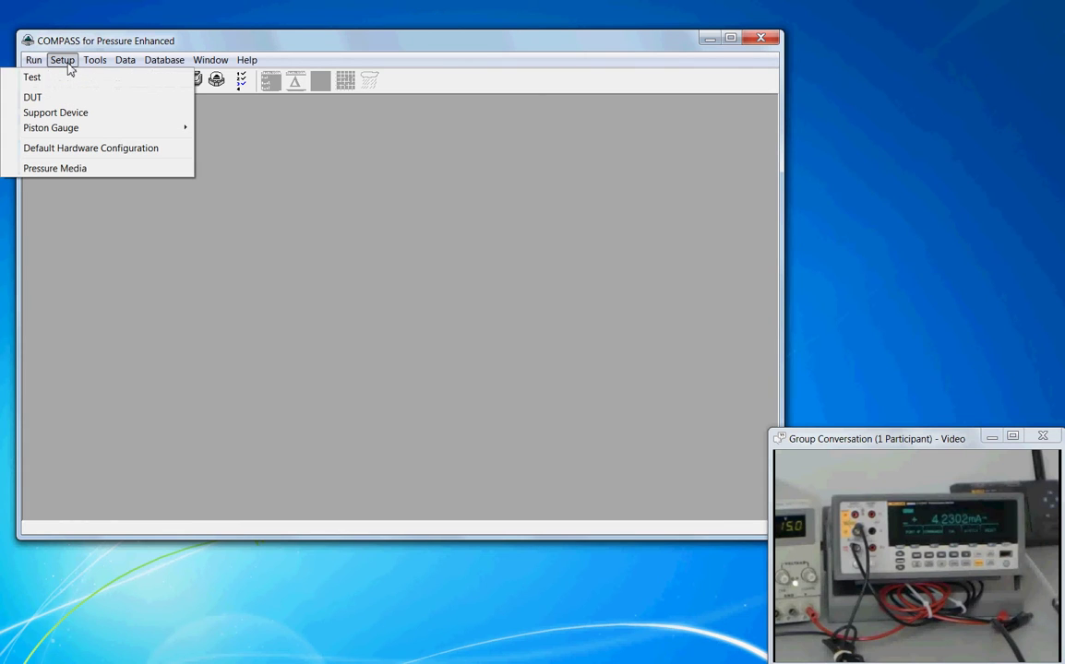
pyautogui.click(75, 115)
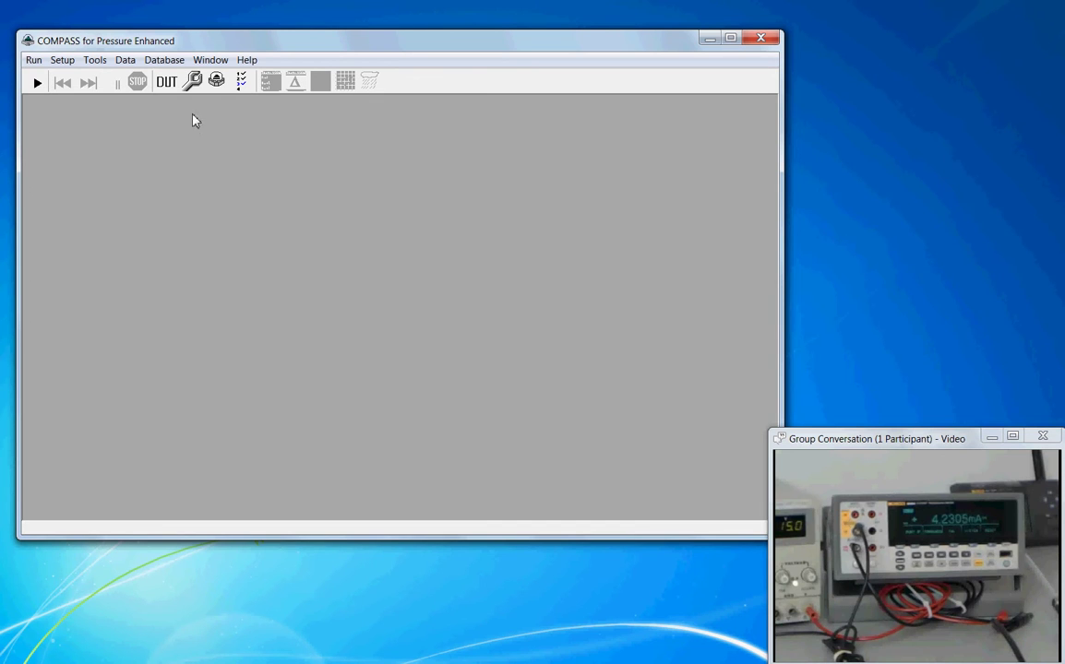
pyautogui.click(192, 85)
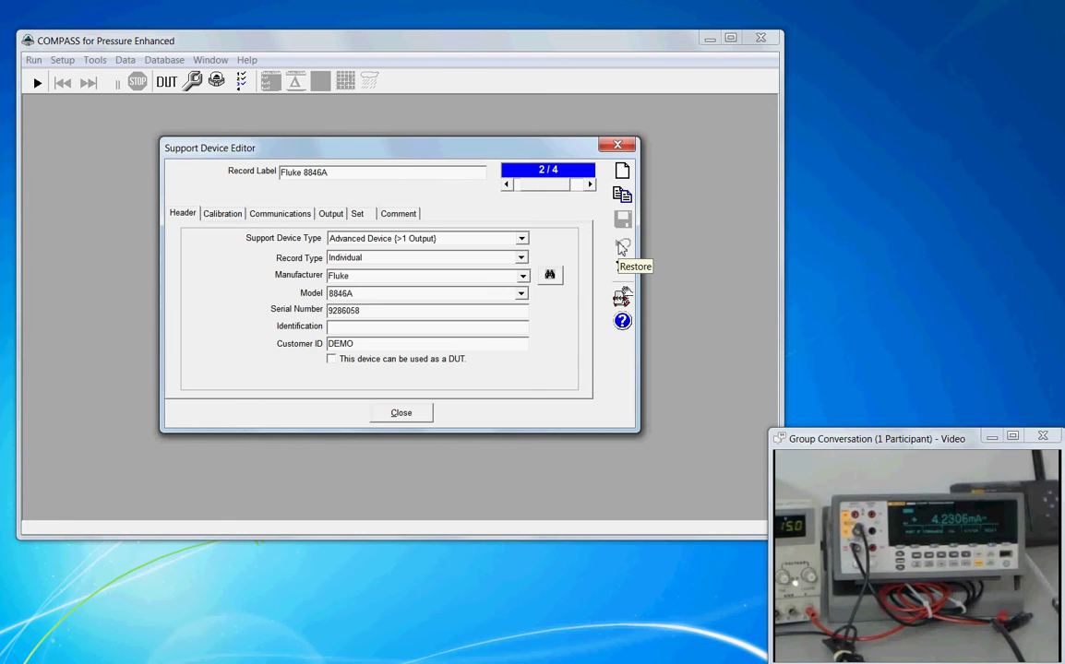
pyautogui.click(626, 307)
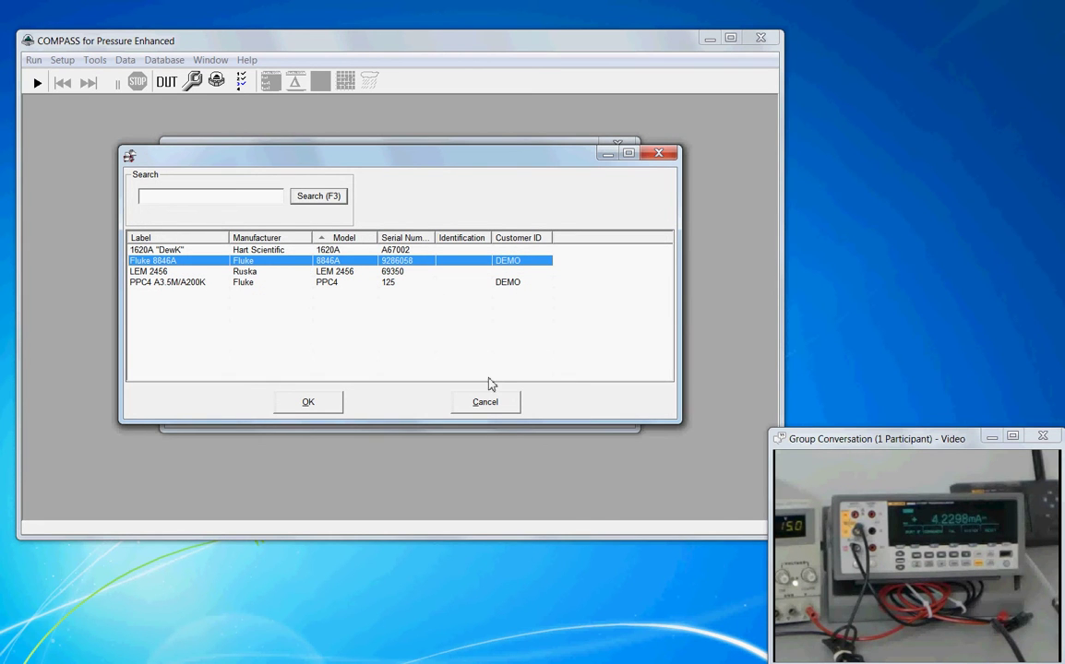
pyautogui.click(485, 407)
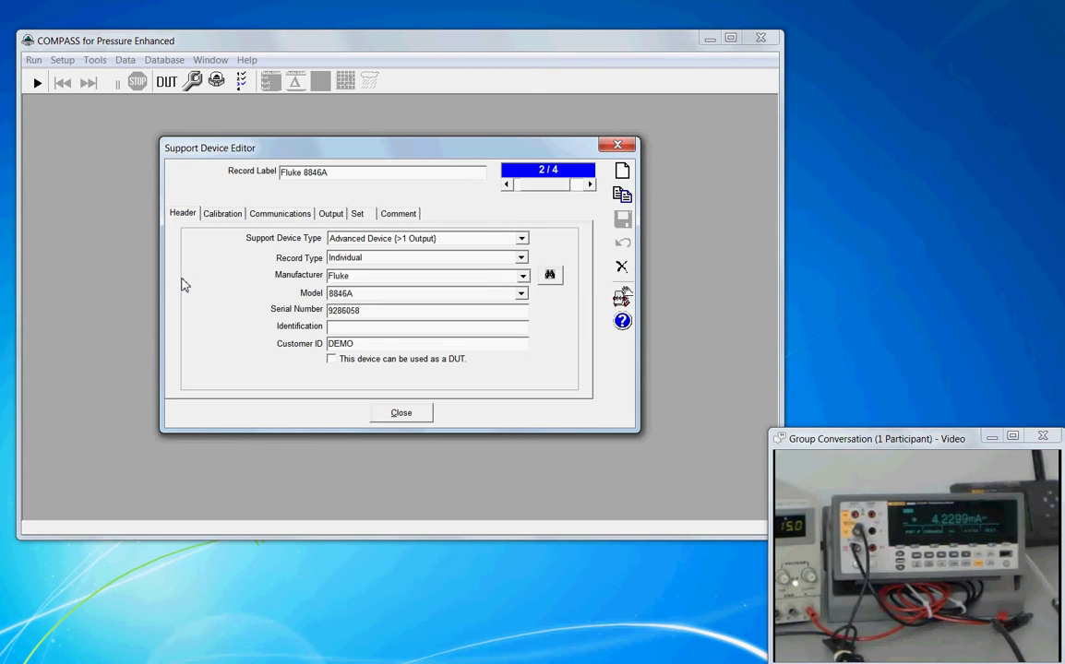
# - Review the Fluke 8846A record's calibration, communications, output, set, comment and header details
pyautogui.click(218, 215)
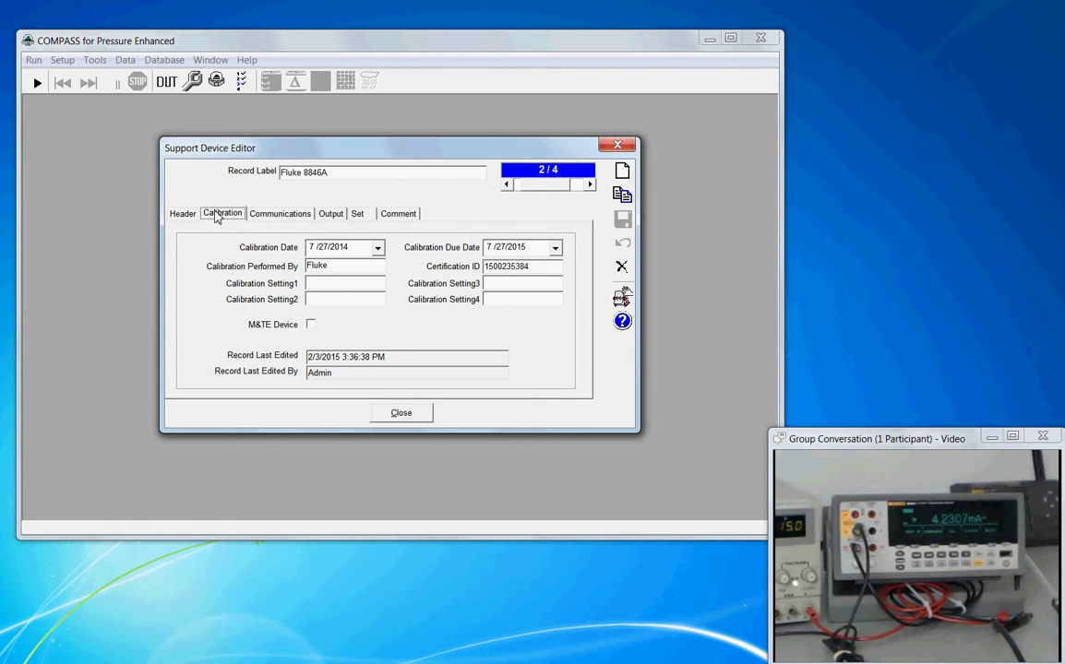
pyautogui.click(269, 216)
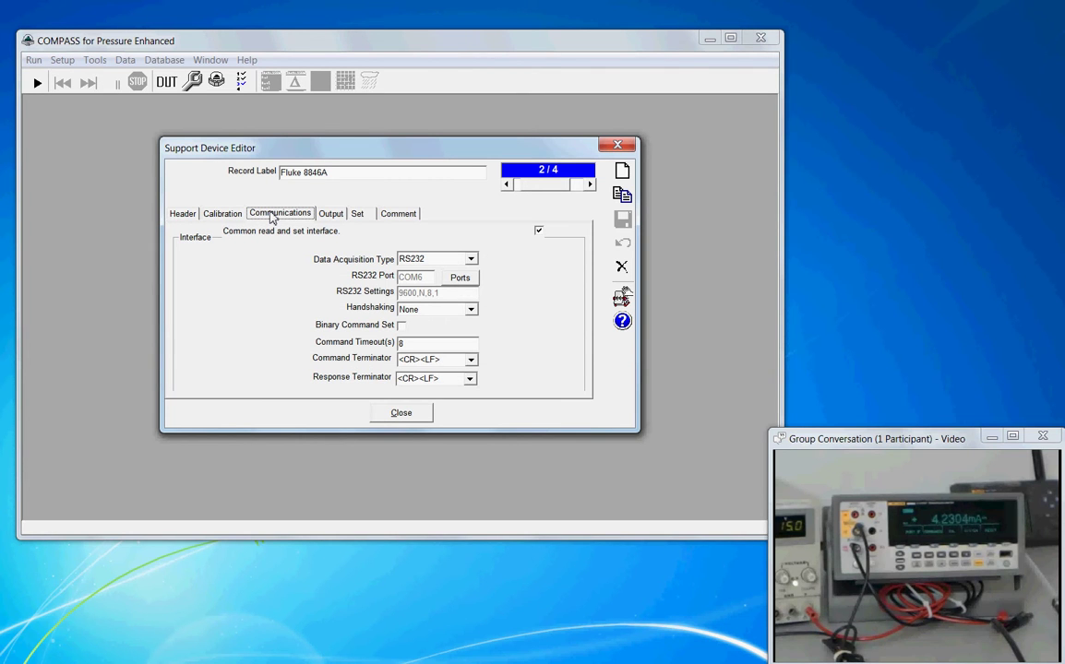
pyautogui.click(330, 217)
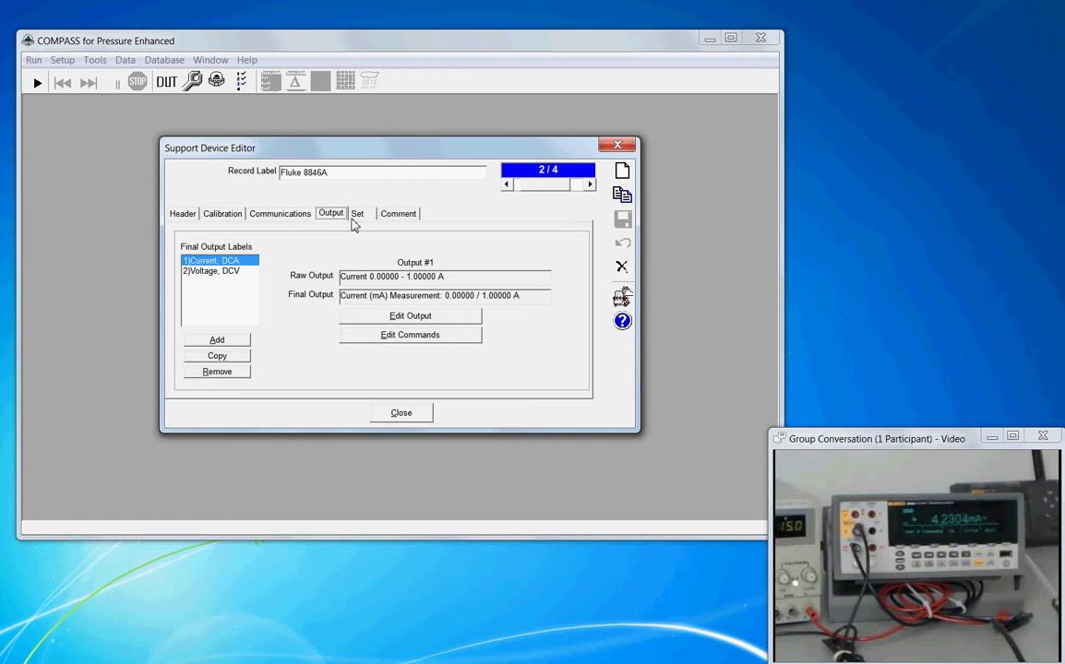
pyautogui.click(358, 220)
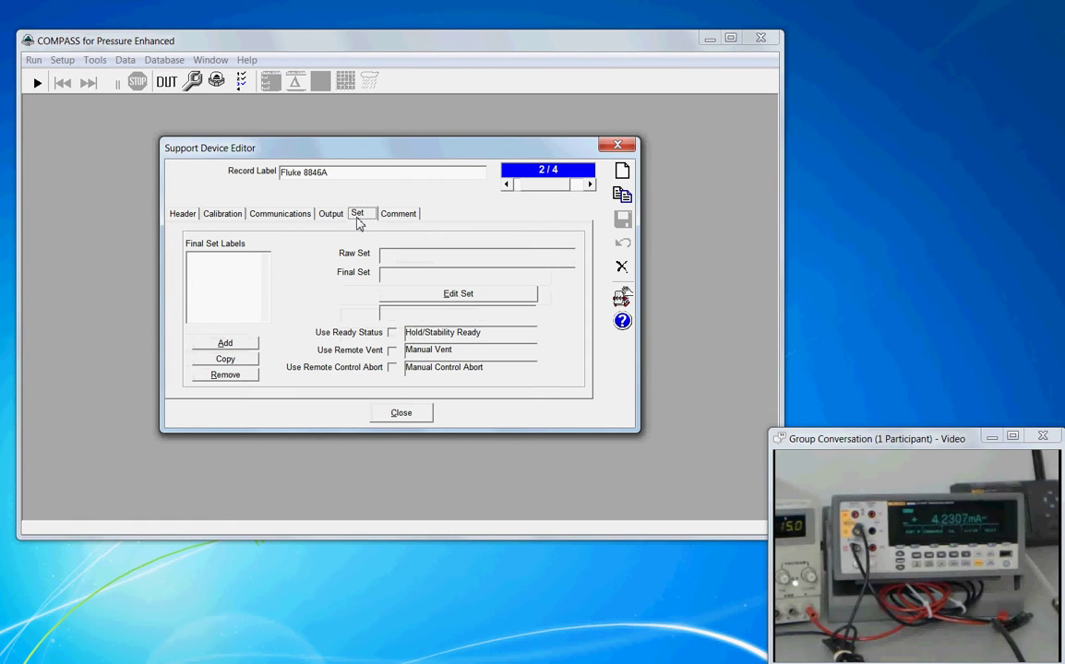
pyautogui.click(410, 219)
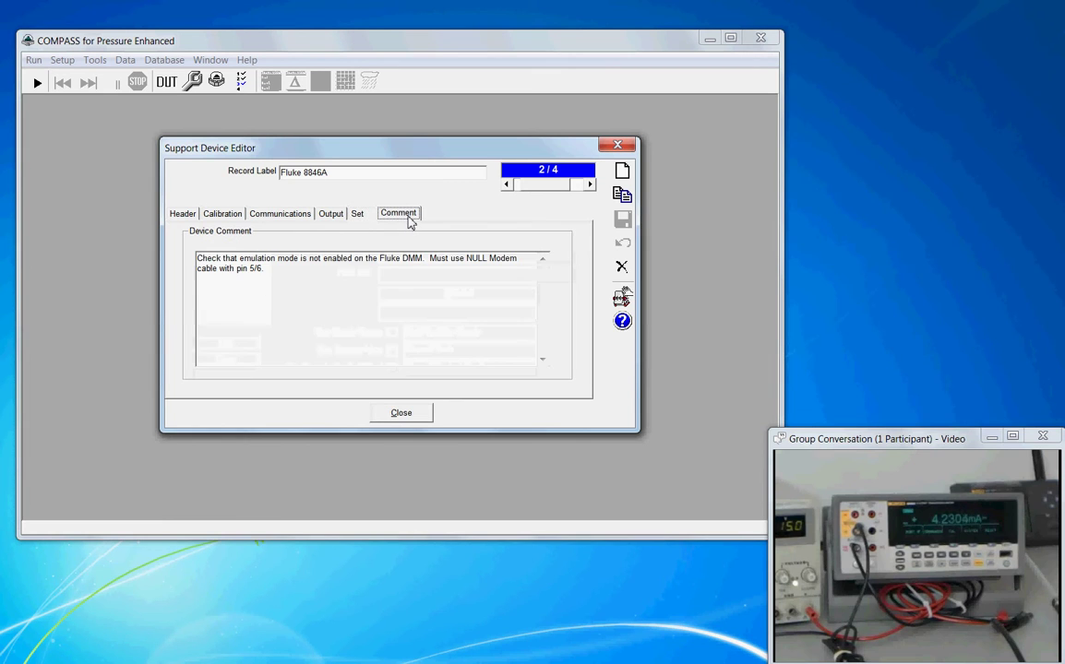
pyautogui.click(174, 218)
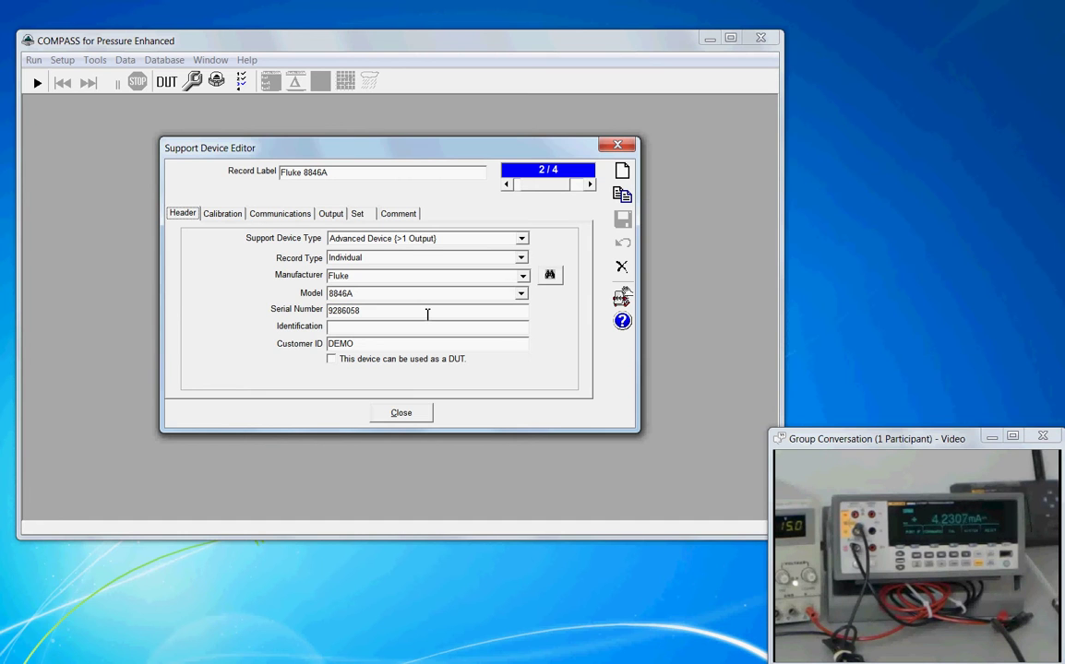
pyautogui.click(230, 216)
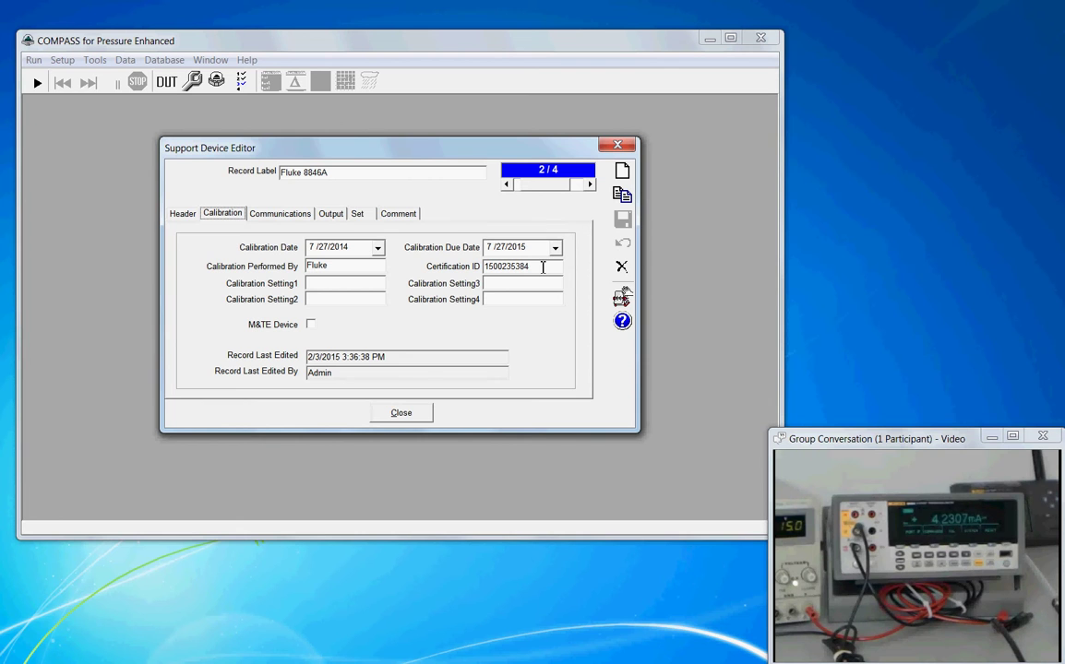
# - Configure the Fluke 8846A's RS232 communications for port COM6 at 9600 baud, no parity, 8 data bits and 1 stop bit
pyautogui.click(277, 216)
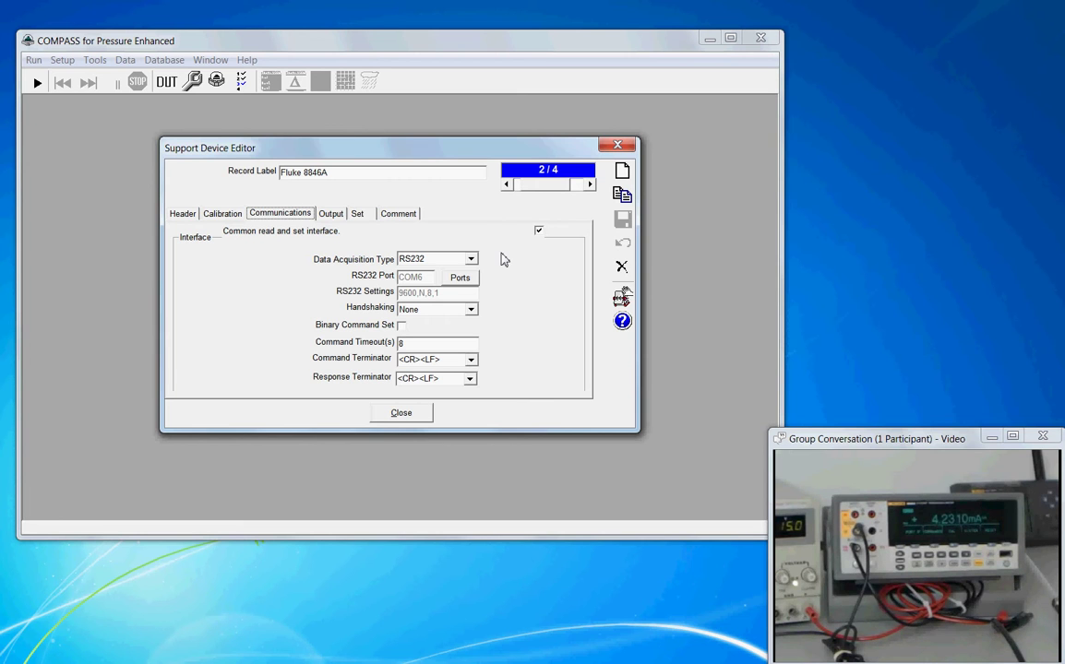
pyautogui.click(463, 280)
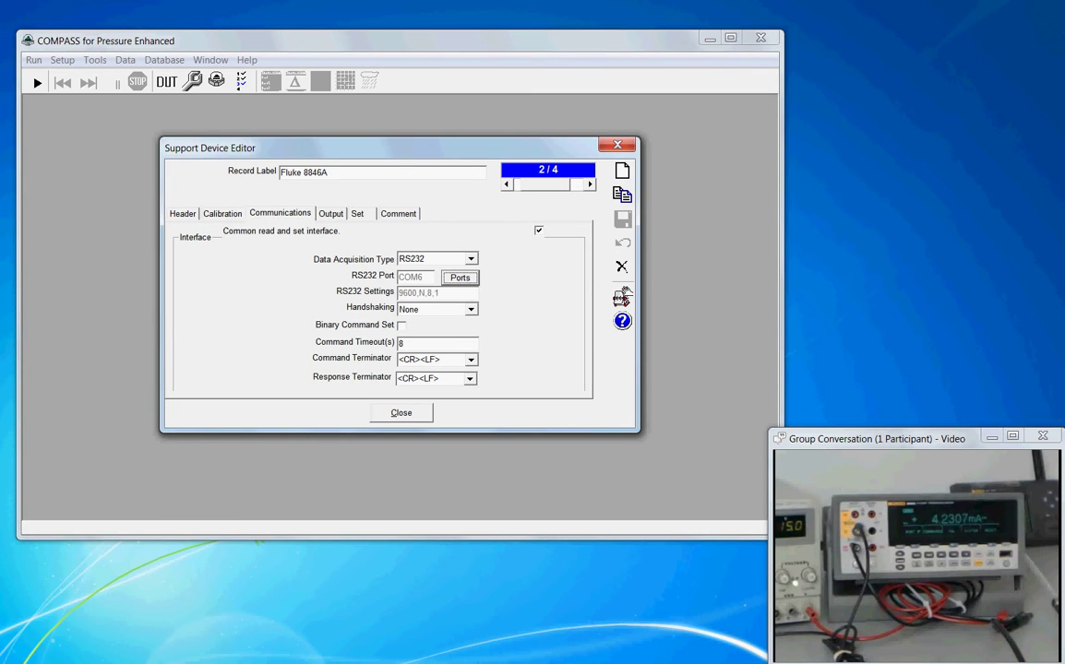
pyautogui.moveTo(433, 419); pyautogui.dragTo(225, 223)
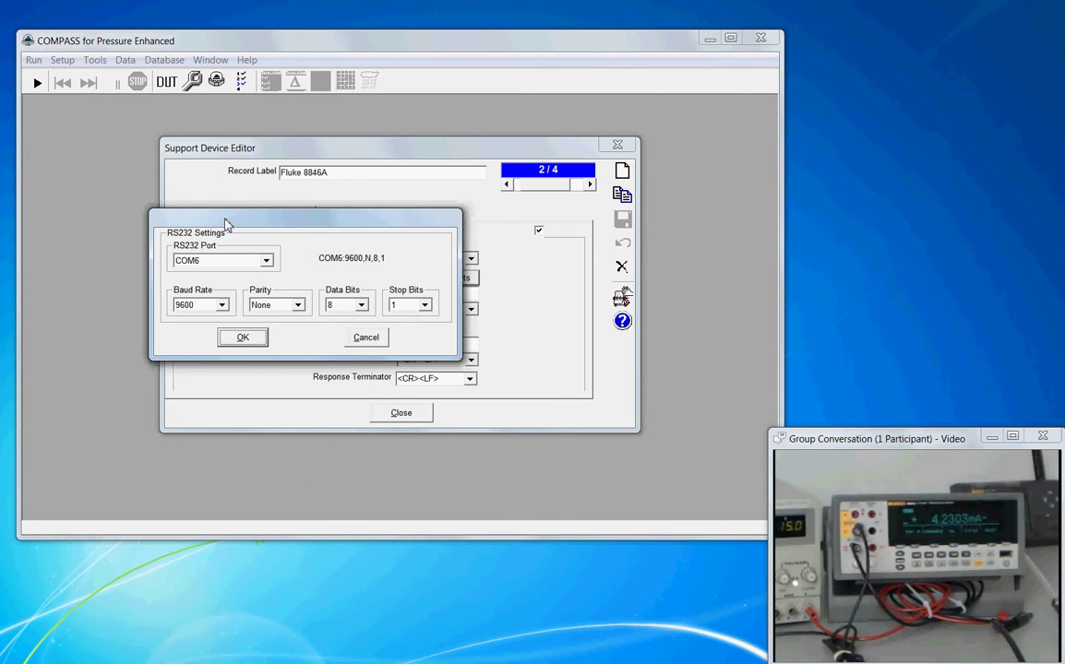
pyautogui.click(264, 260)
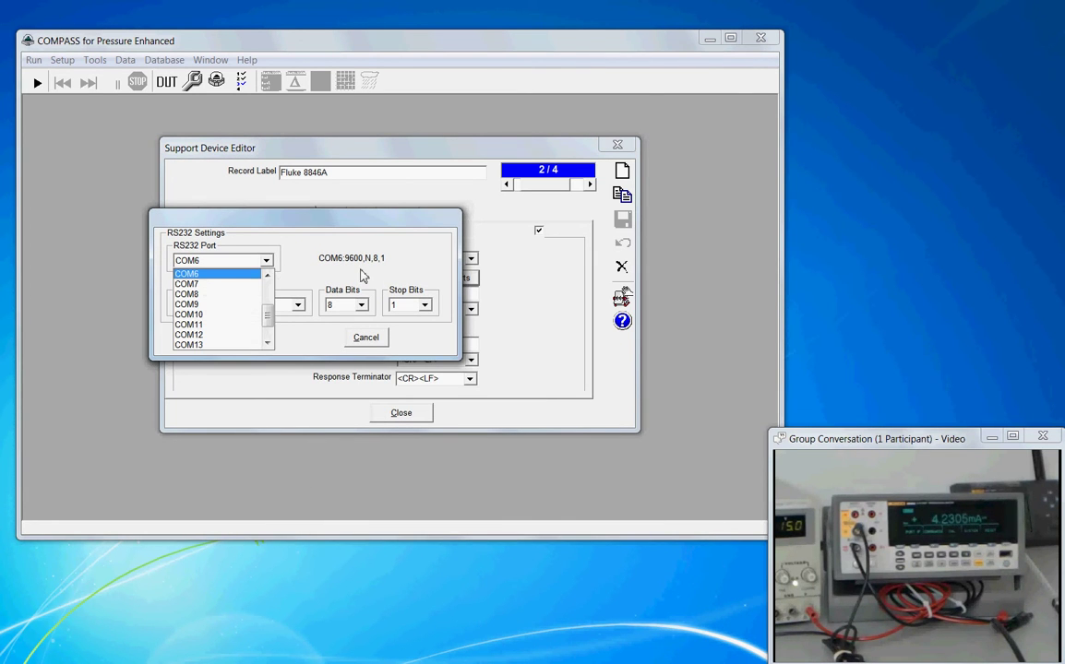
pyautogui.click(298, 264)
pyautogui.click(221, 304)
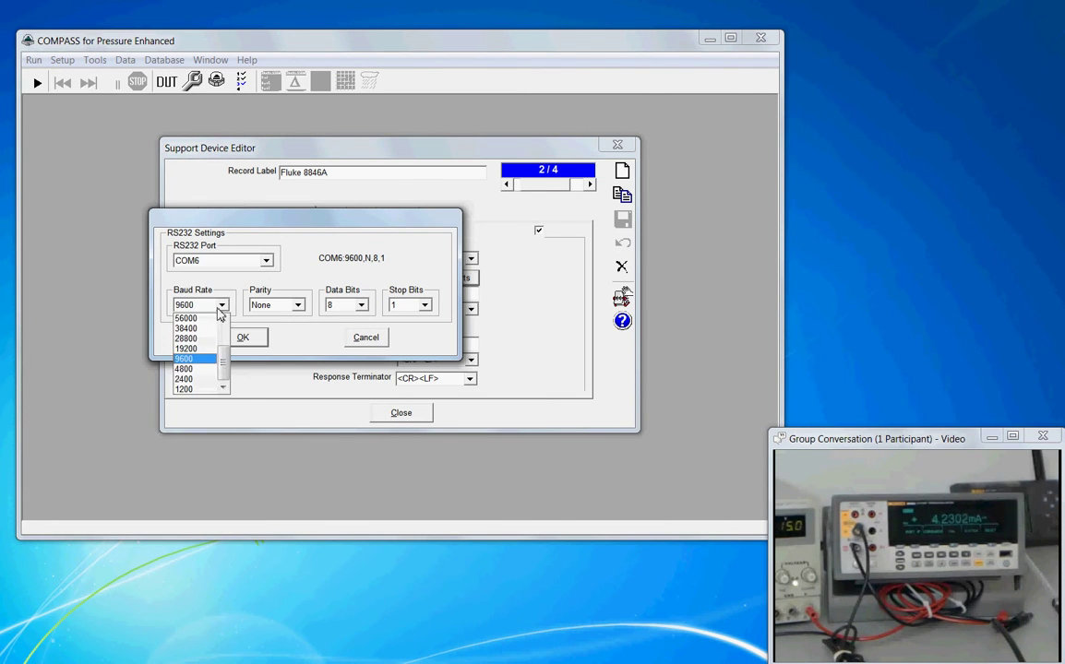
pyautogui.click(248, 320)
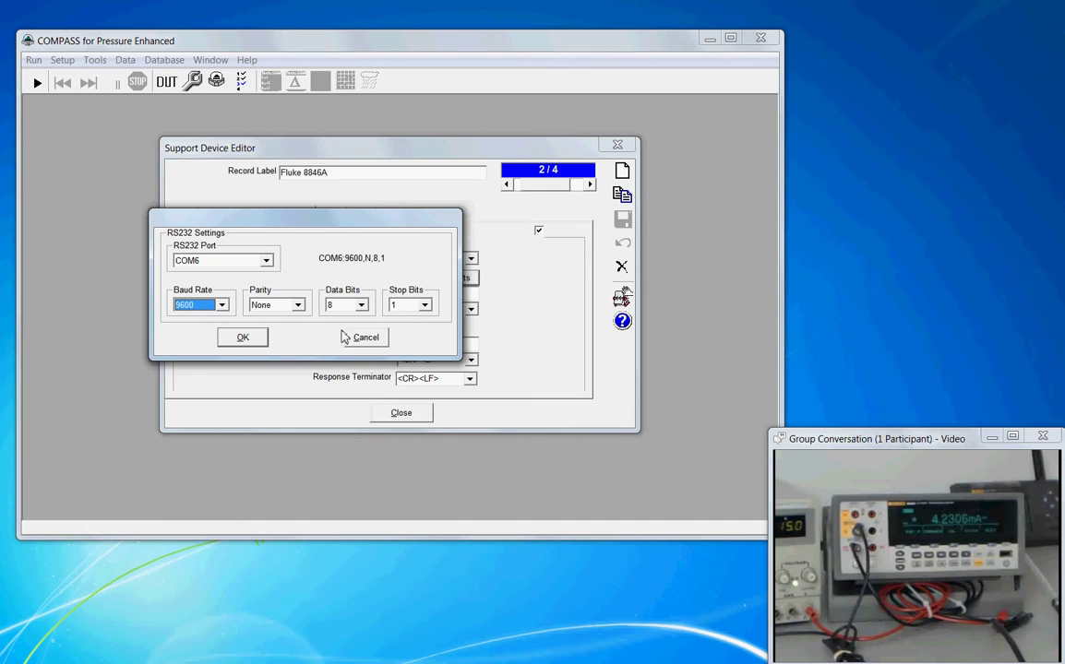
pyautogui.click(242, 338)
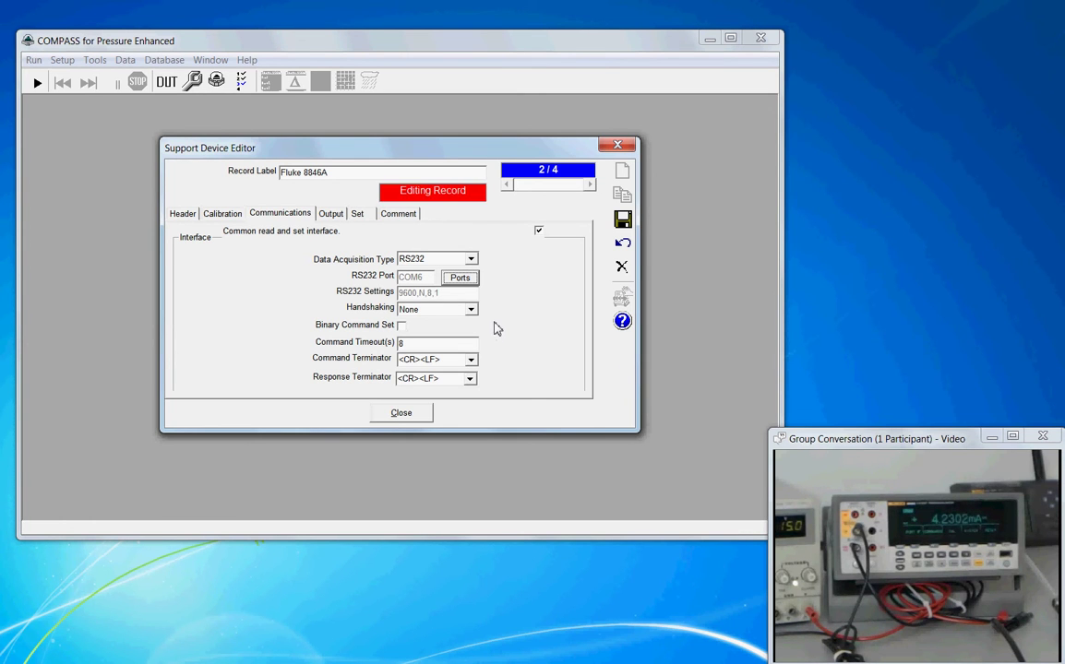
# - Set the command timeout for the Fluke 8846A to 5 seconds
pyautogui.click(422, 344)
pyautogui.press('BackSpace')
pyautogui.write('5')
# - Reselect <CR><LF> as the command terminator and bring up the record's output definitions
pyautogui.click(472, 362)
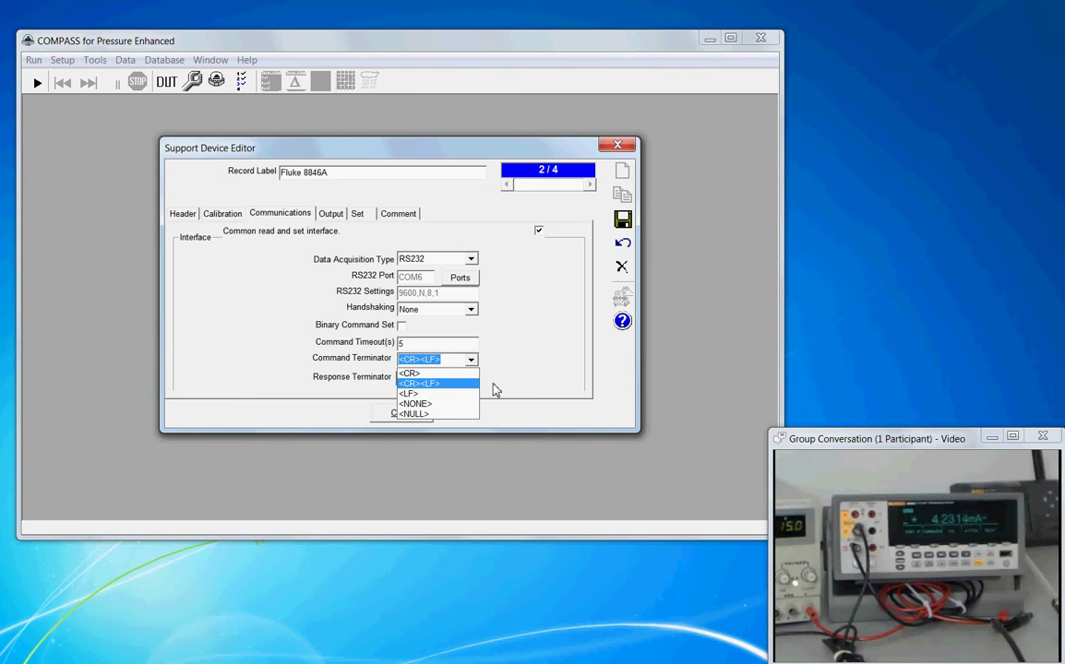
pyautogui.click(493, 389)
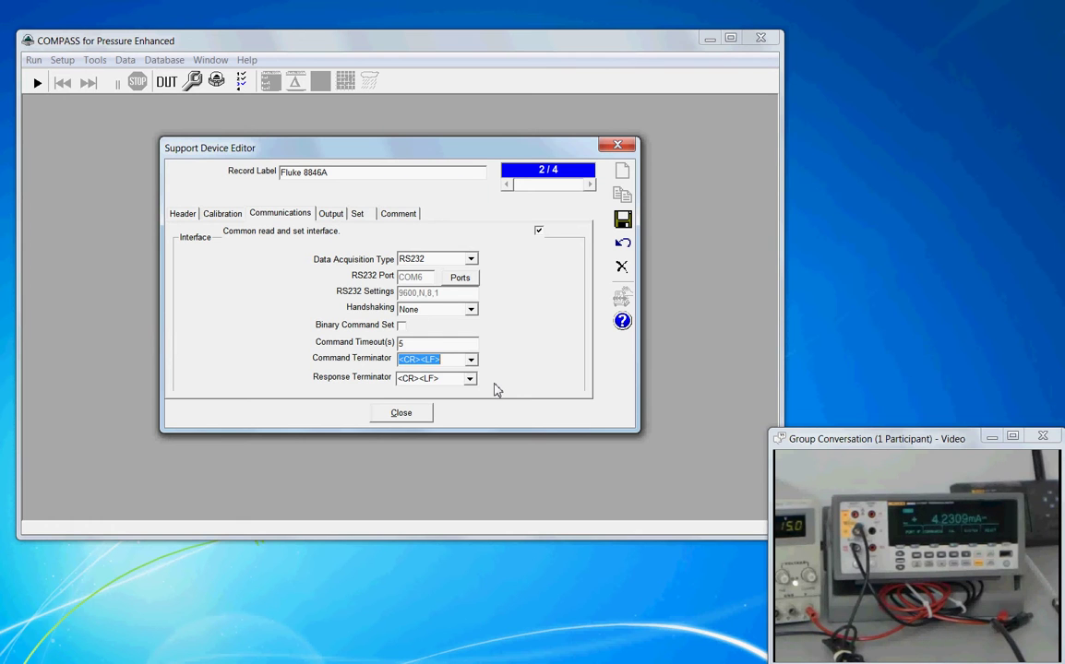
pyautogui.click(470, 361)
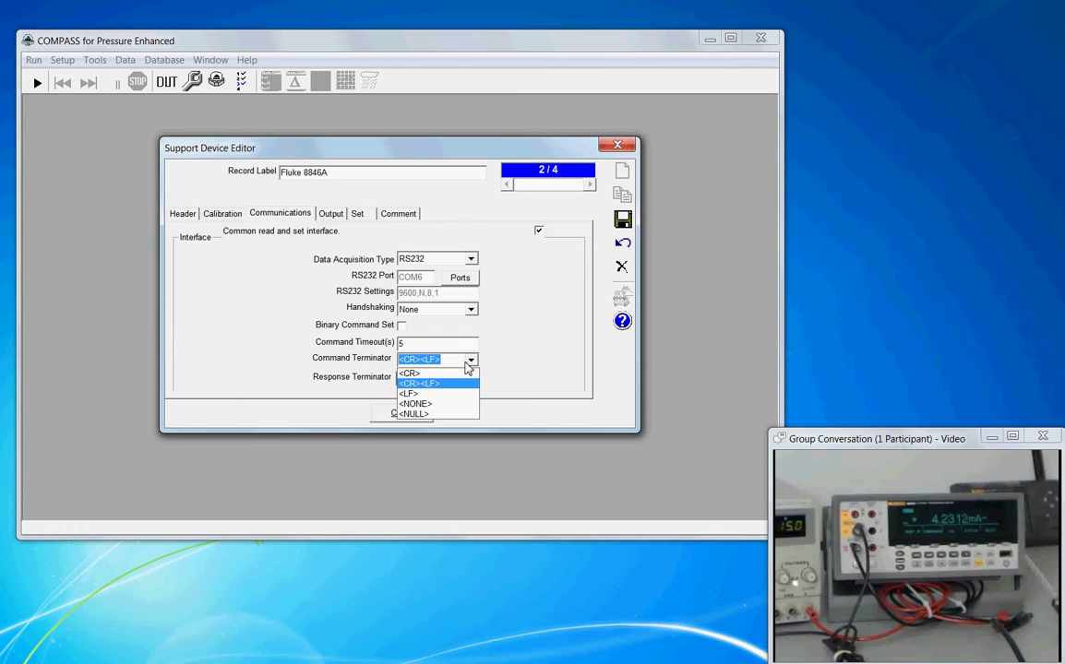
pyautogui.click(466, 360)
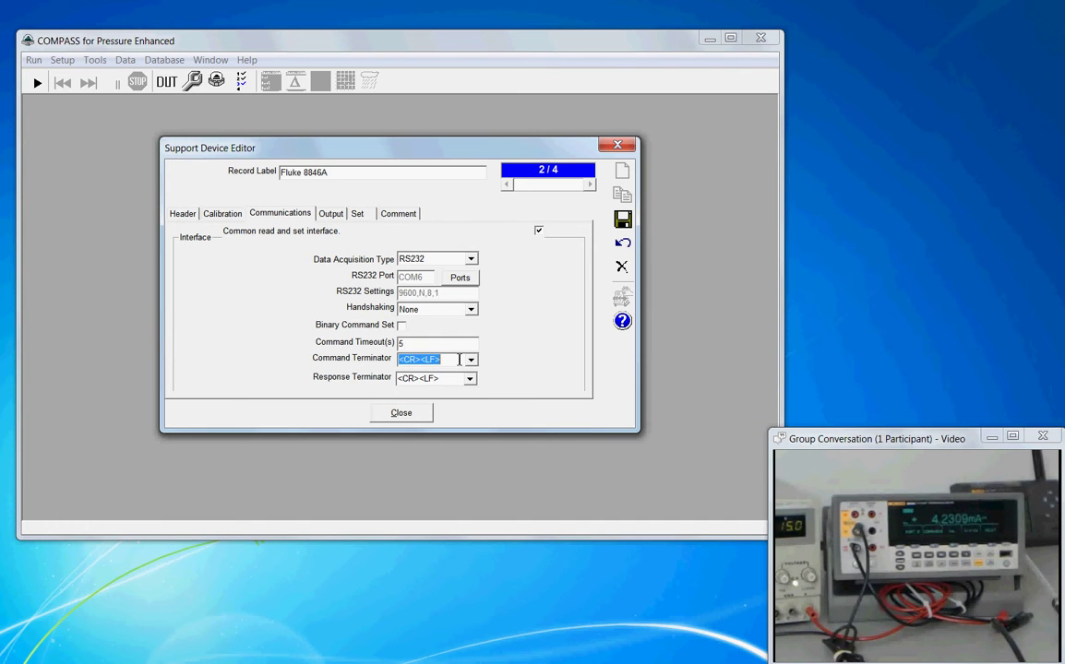
pyautogui.press('BackSpace')
pyautogui.click(470, 360)
pyautogui.click(468, 383)
pyautogui.click(332, 215)
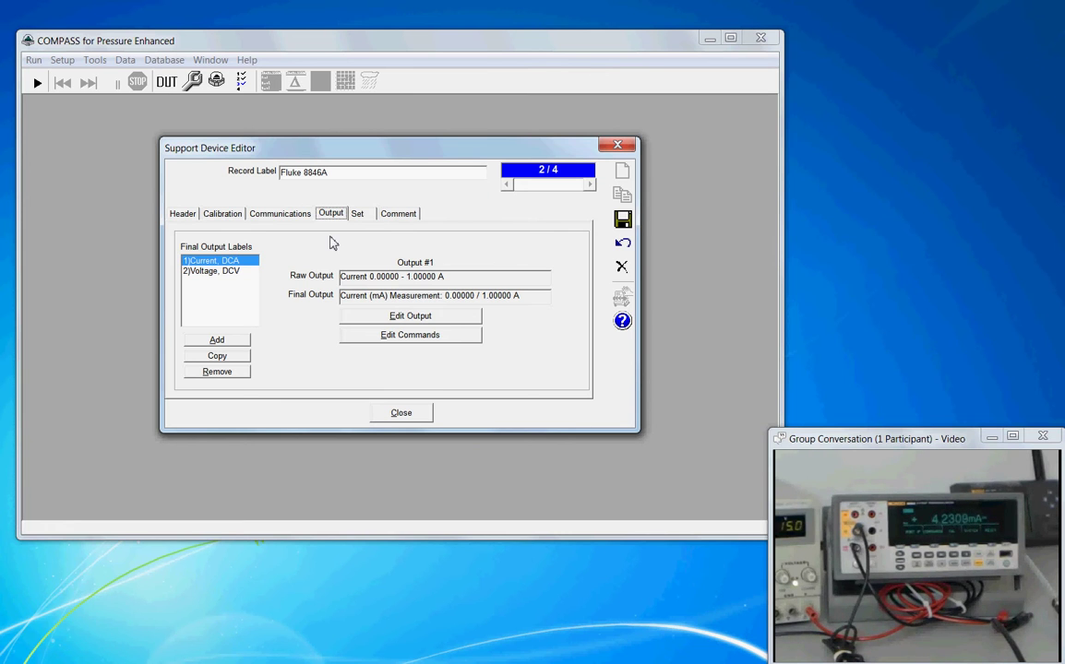
pyautogui.click(235, 342)
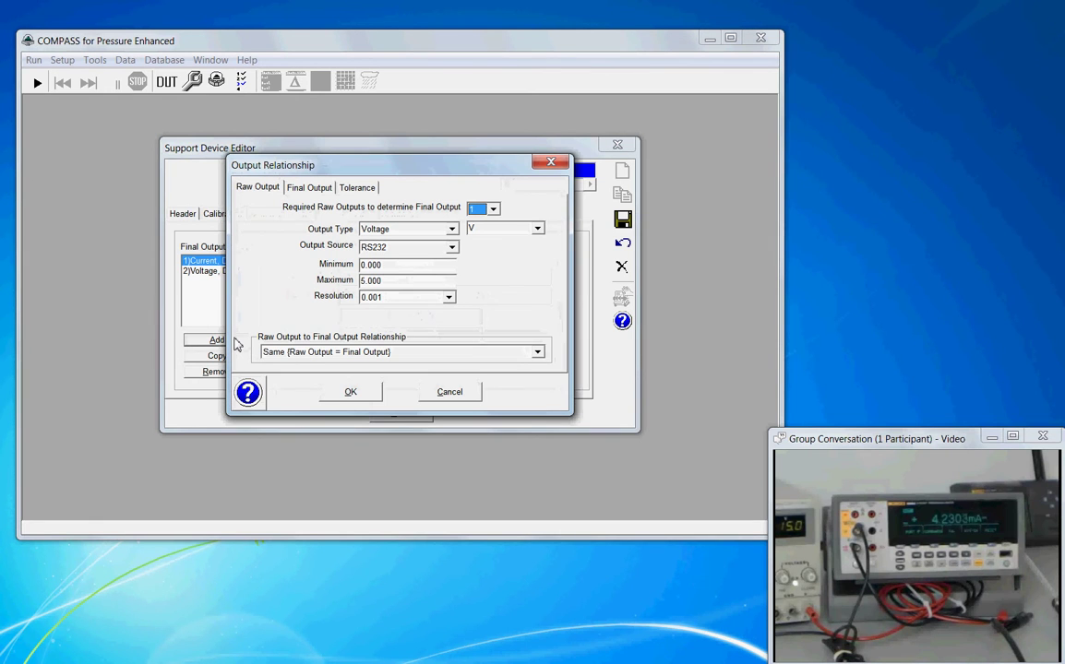
pyautogui.moveTo(424, 167); pyautogui.dragTo(801, 54)
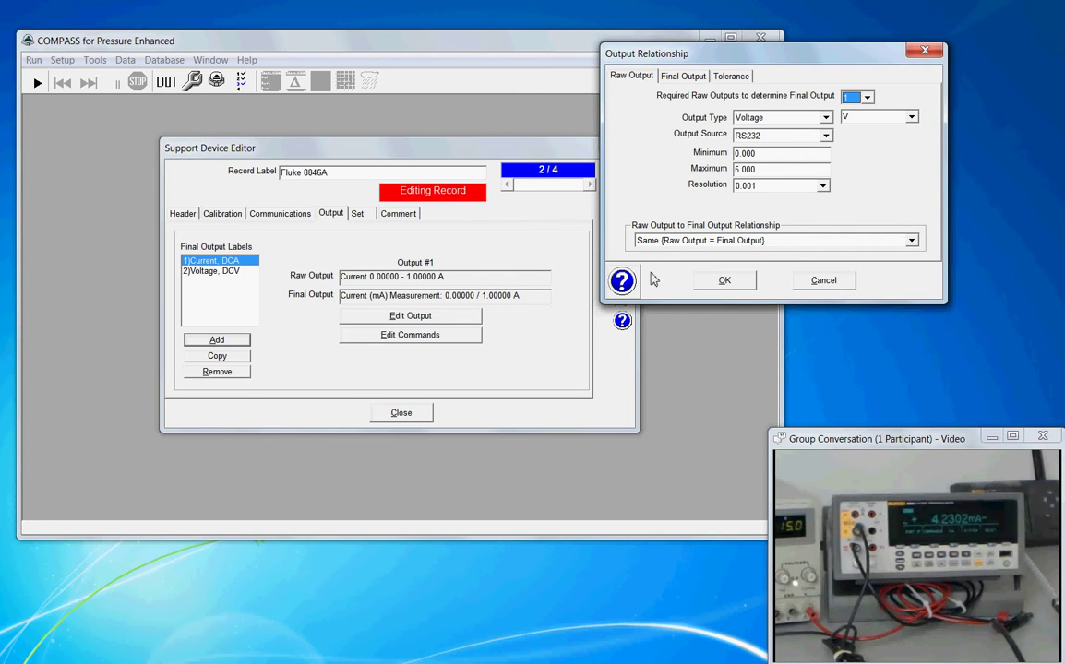
pyautogui.click(805, 286)
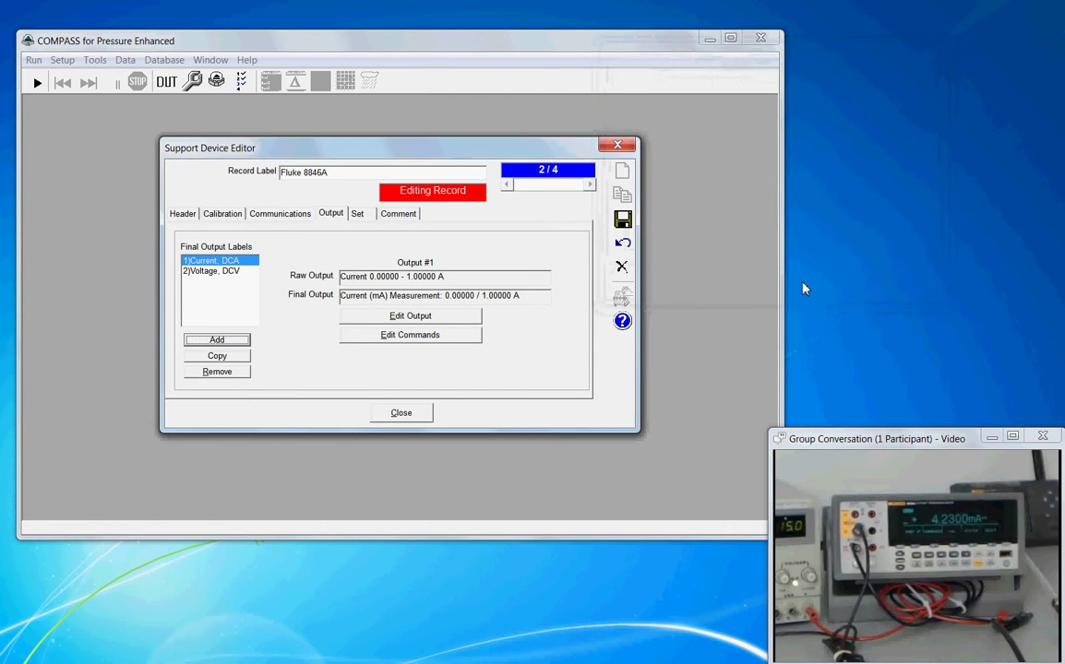
# - Open the Current, DCA output for editing and review its raw output, final output and tolerance settings
pyautogui.click(253, 271)
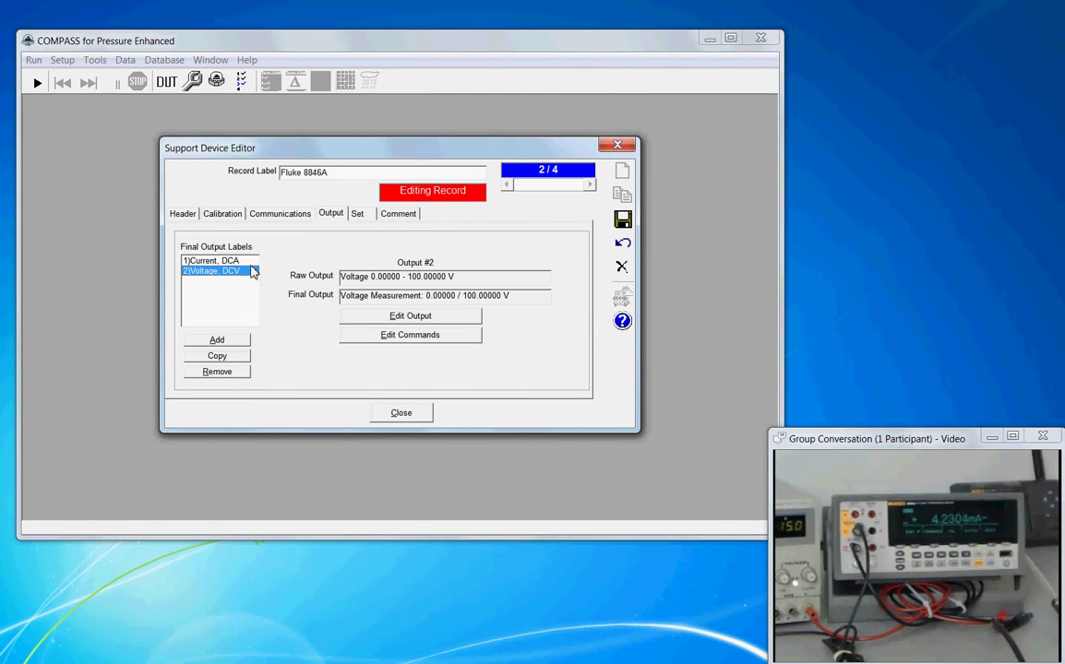
pyautogui.click(253, 262)
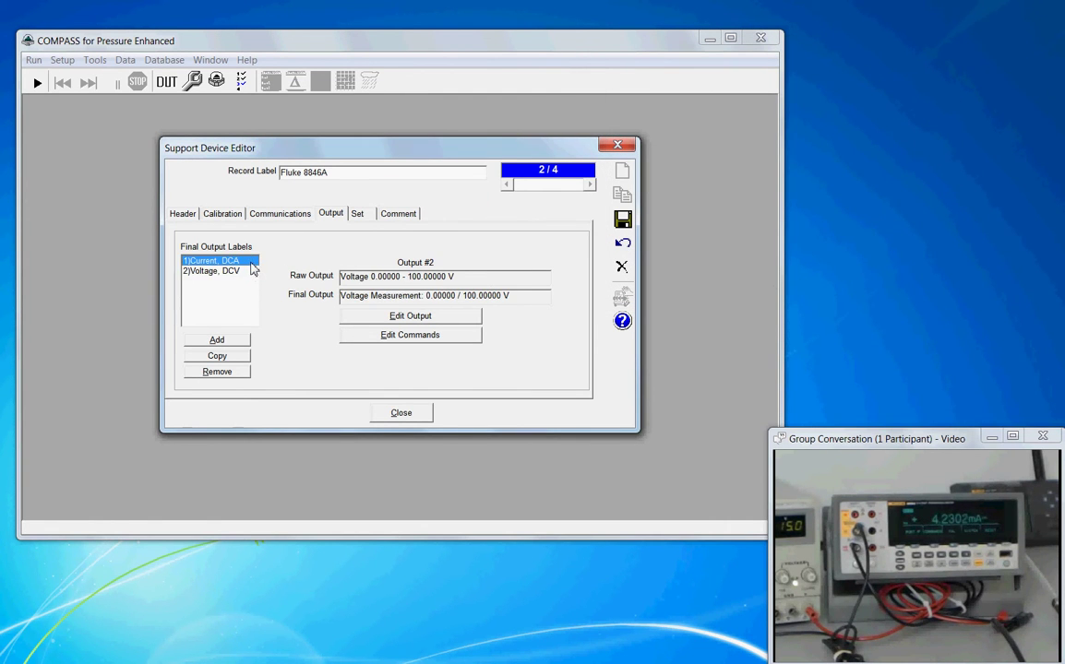
pyautogui.click(353, 322)
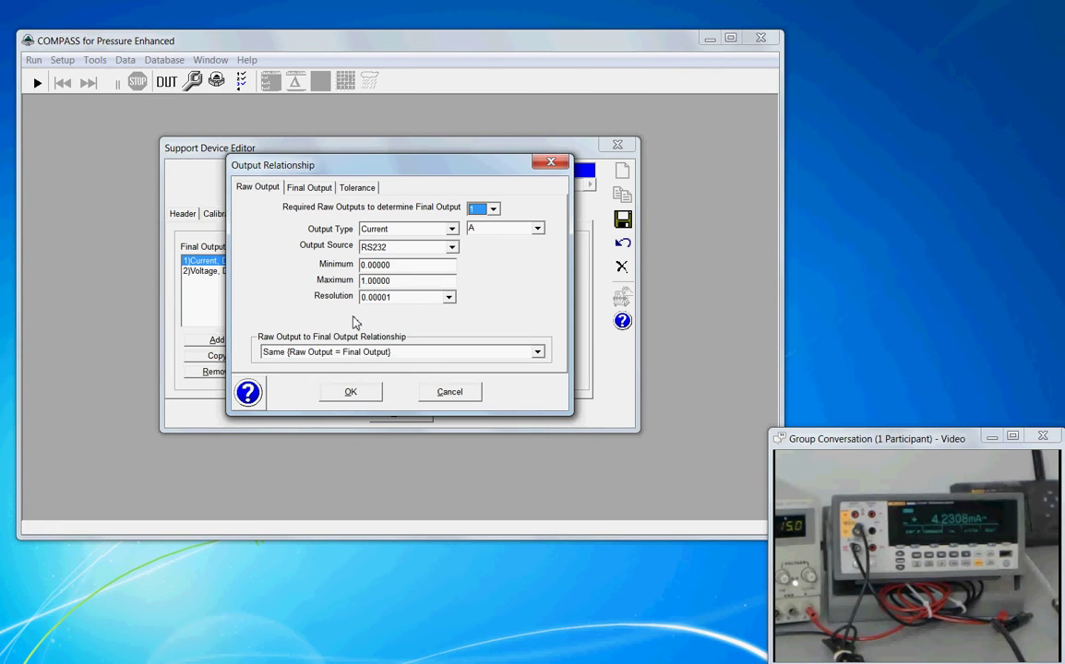
pyautogui.click(304, 191)
pyautogui.click(350, 191)
pyautogui.click(274, 192)
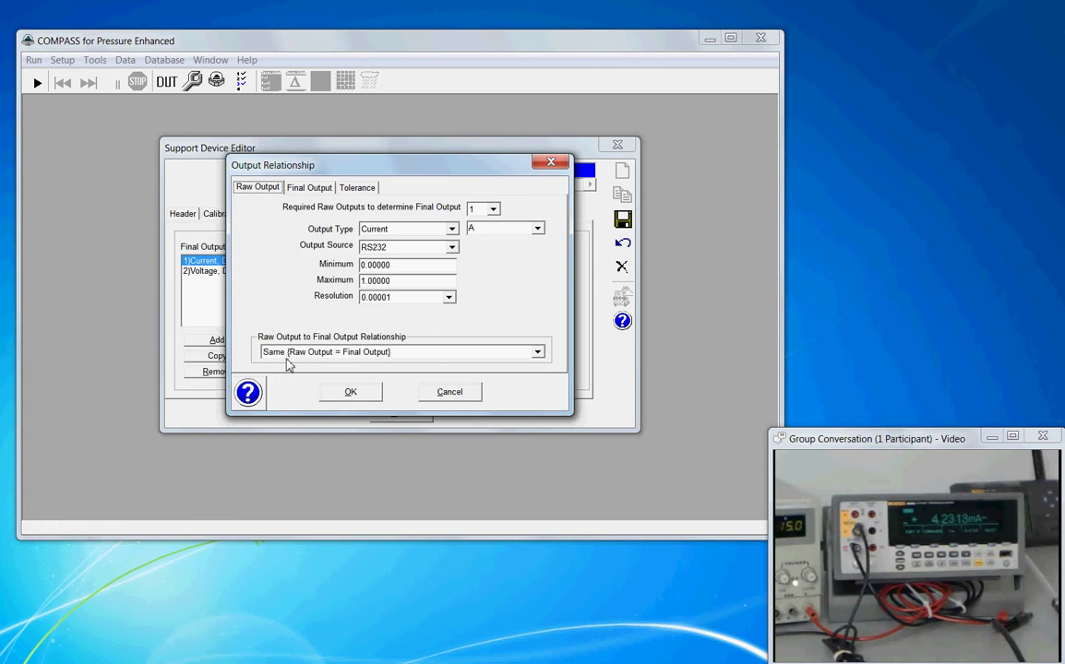
# - Define the raw output as Current in A, related to the final output by Same {Raw Output = Final Output}
pyautogui.click(542, 356)
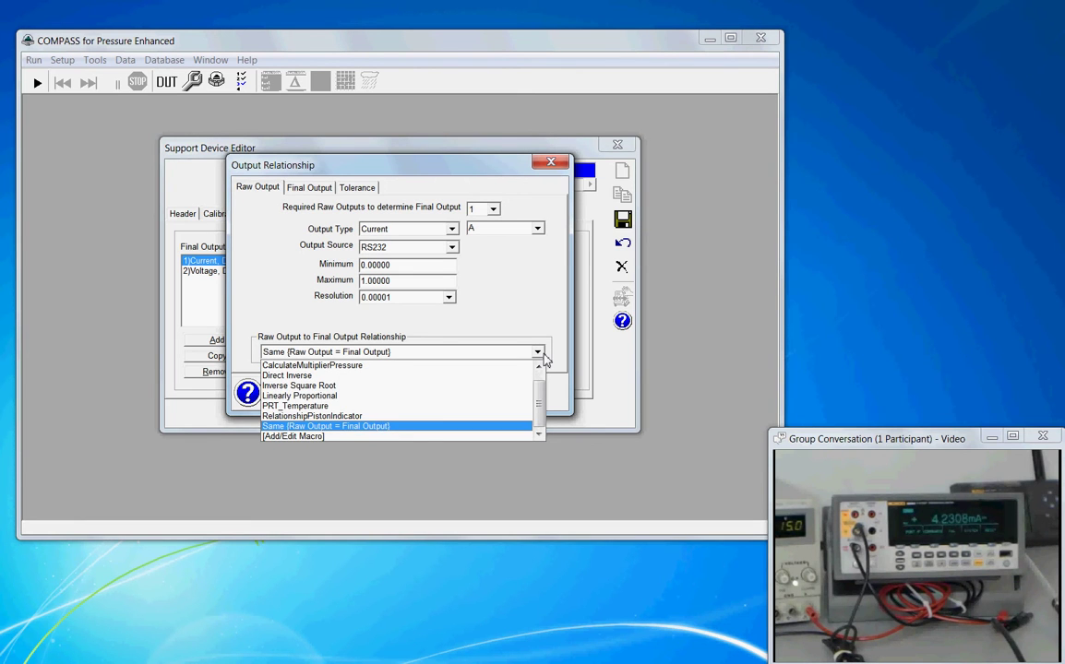
pyautogui.click(503, 430)
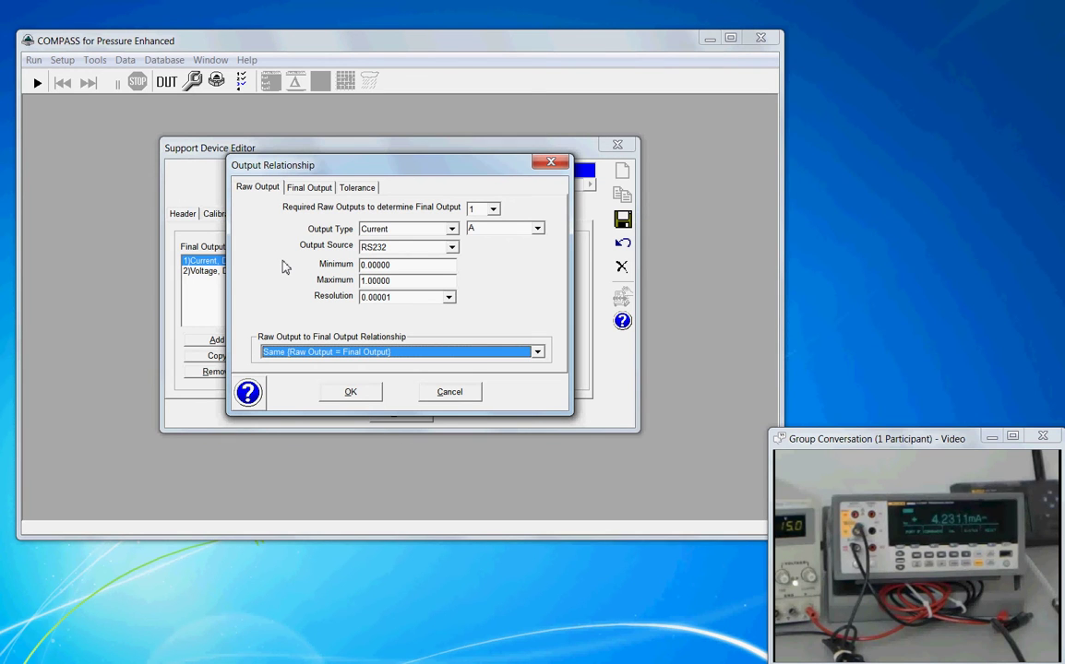
pyautogui.click(452, 229)
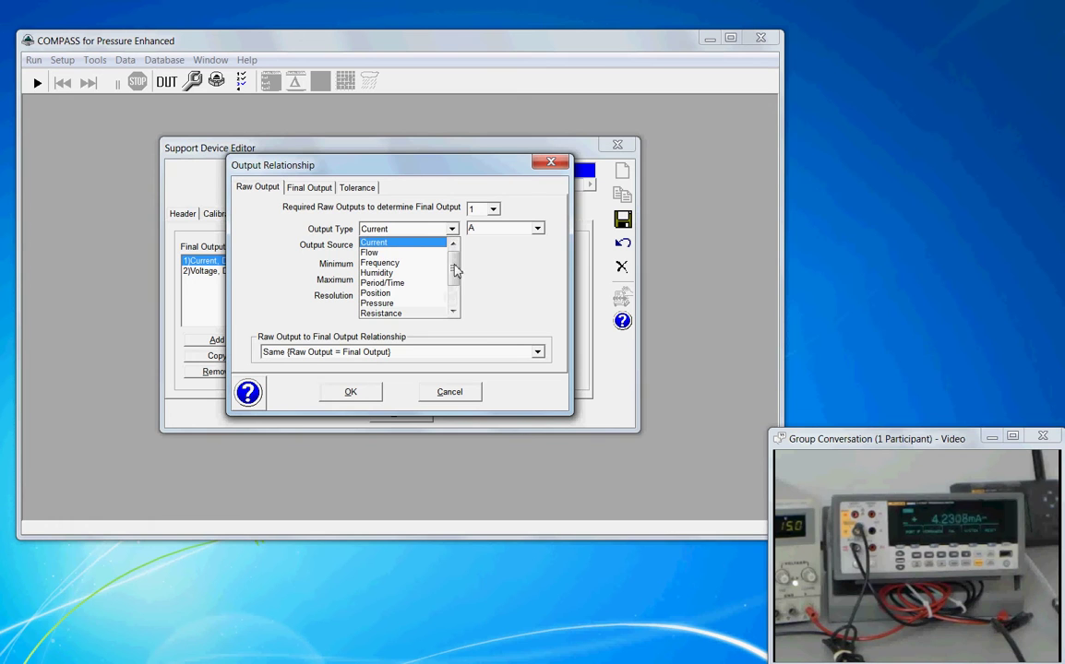
pyautogui.moveTo(453, 265)
pyautogui.mouseDown()
pyautogui.moveTo(454, 289)
pyautogui.moveTo(452, 247)
pyautogui.mouseUp()
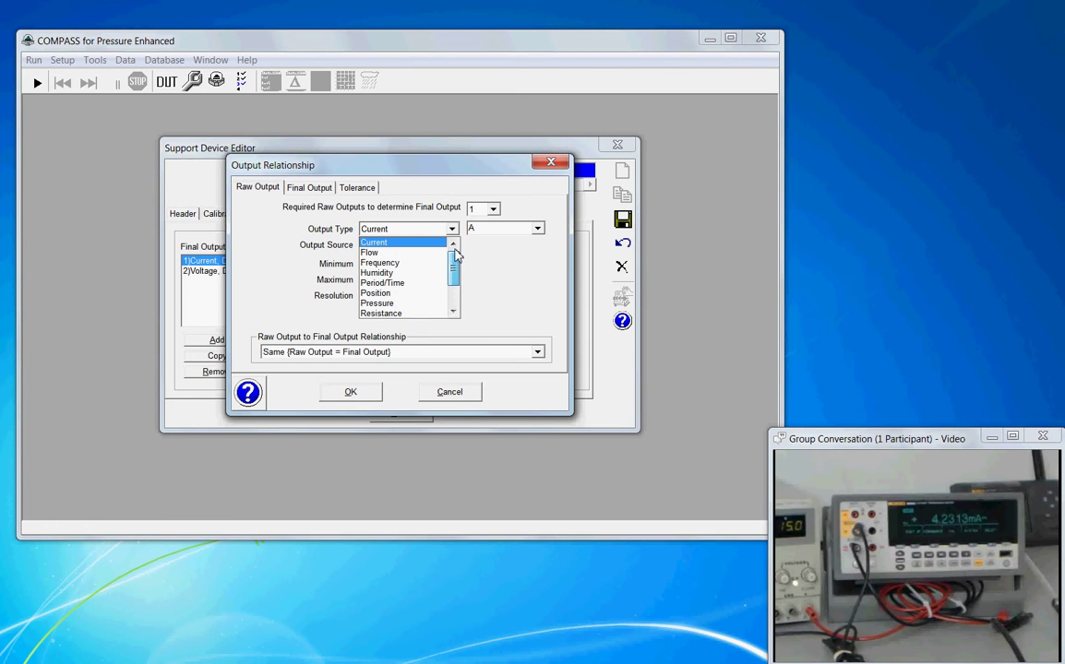
pyautogui.click(431, 244)
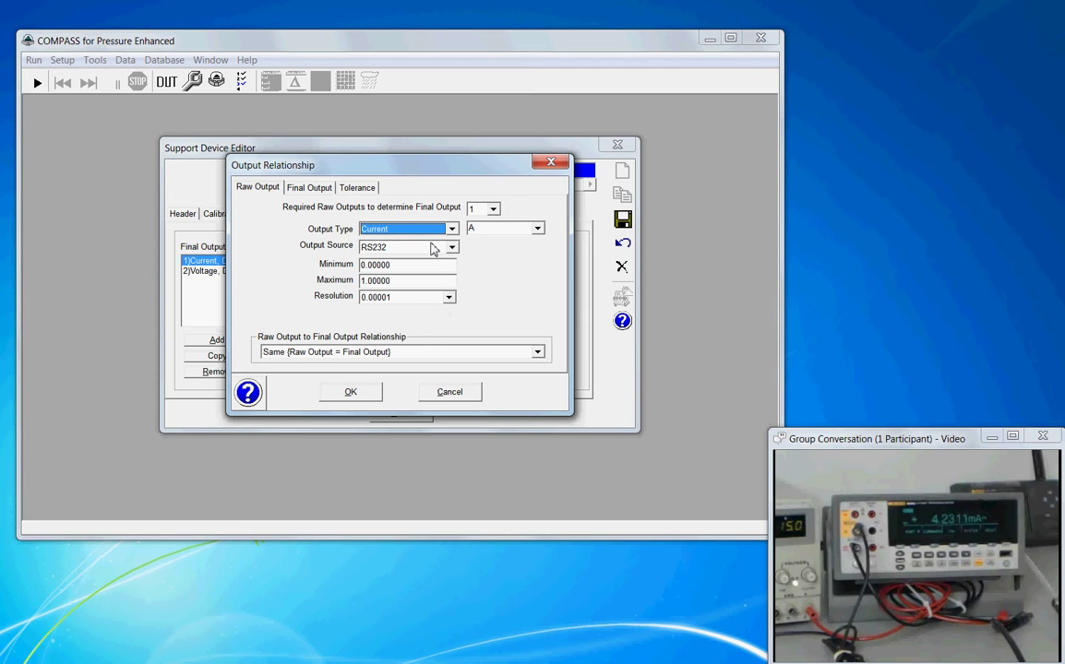
pyautogui.click(537, 230)
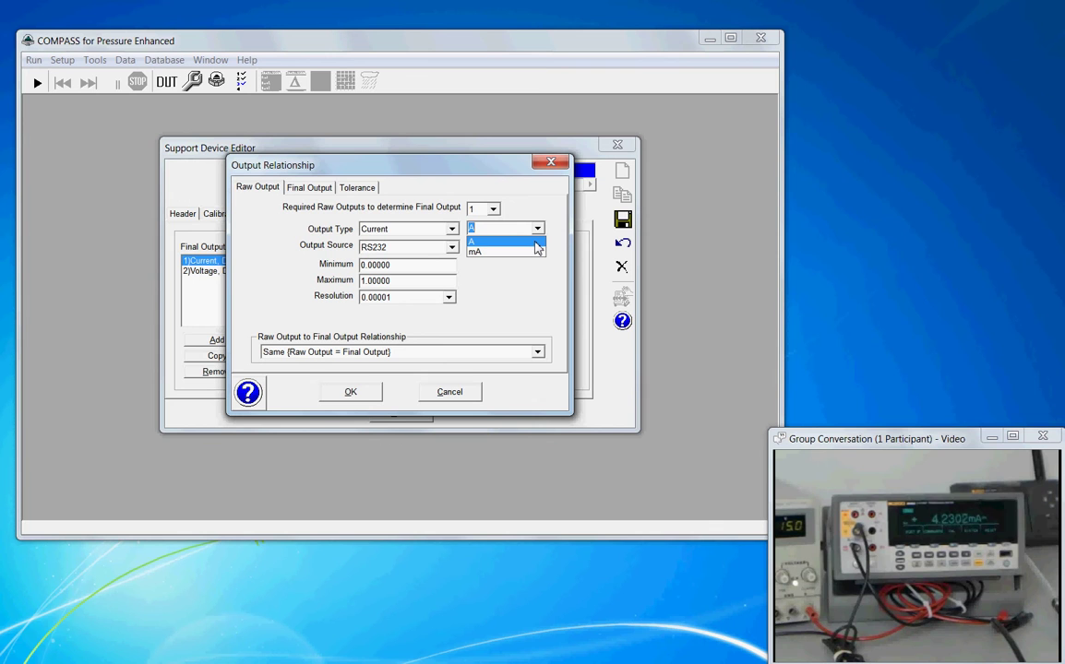
pyautogui.click(536, 242)
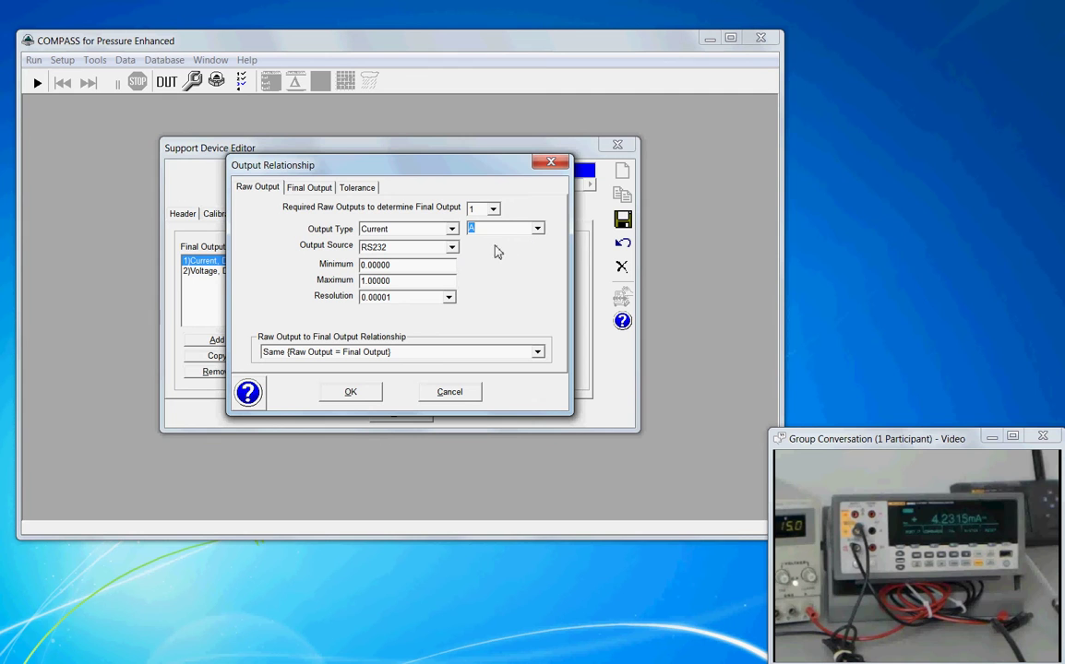
# - Try mA as the raw output's unit, and return it to A
pyautogui.click(536, 229)
pyautogui.click(528, 254)
pyautogui.click(537, 230)
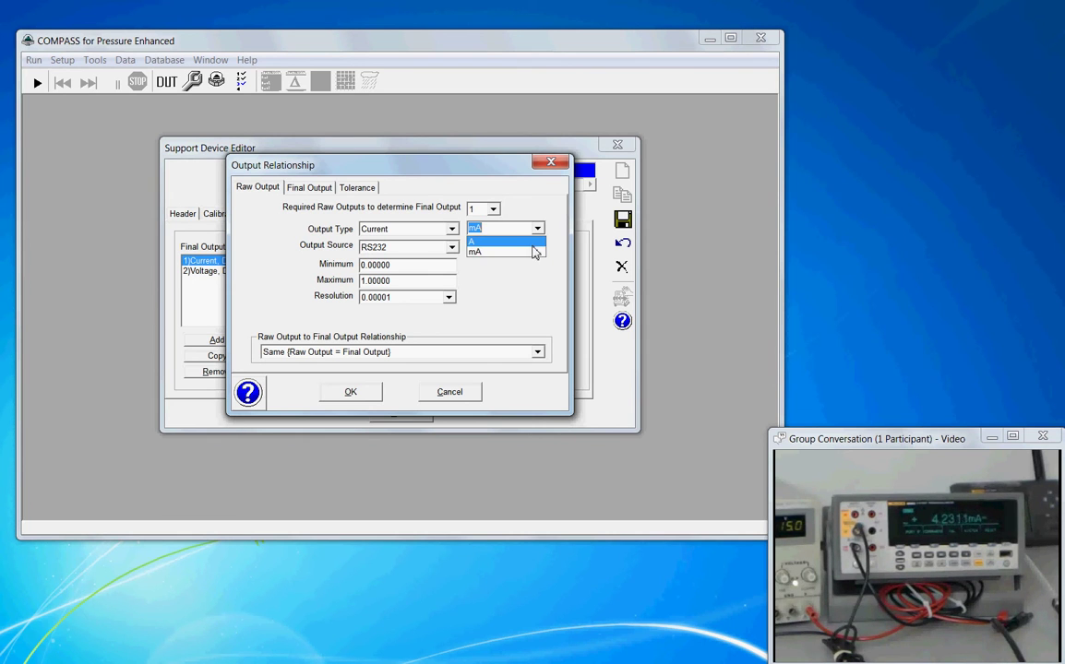
pyautogui.click(533, 243)
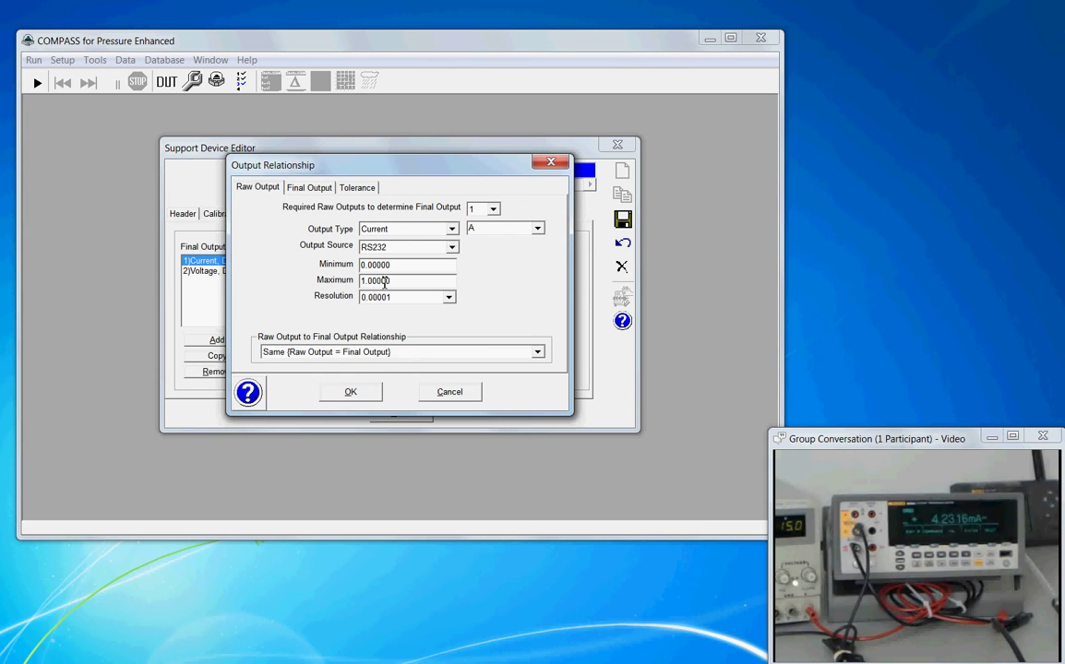
# - Choose Current (mA) Measurement as the final output, check the tolerance settings, and accept the Current, DCA output definition
pyautogui.click(304, 189)
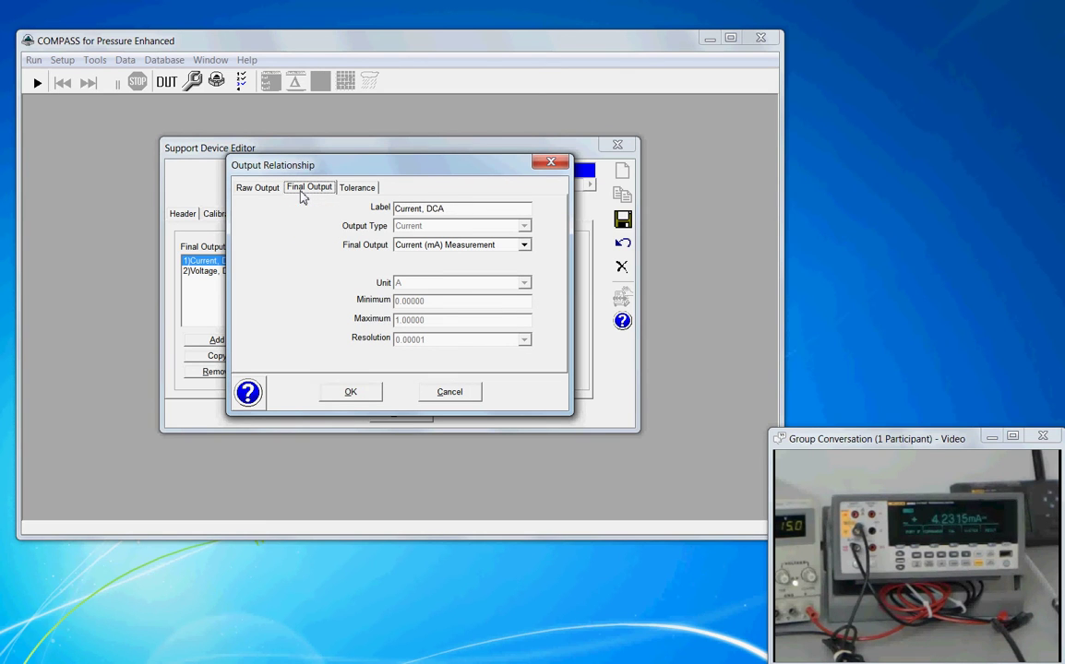
pyautogui.click(459, 210)
pyautogui.click(527, 247)
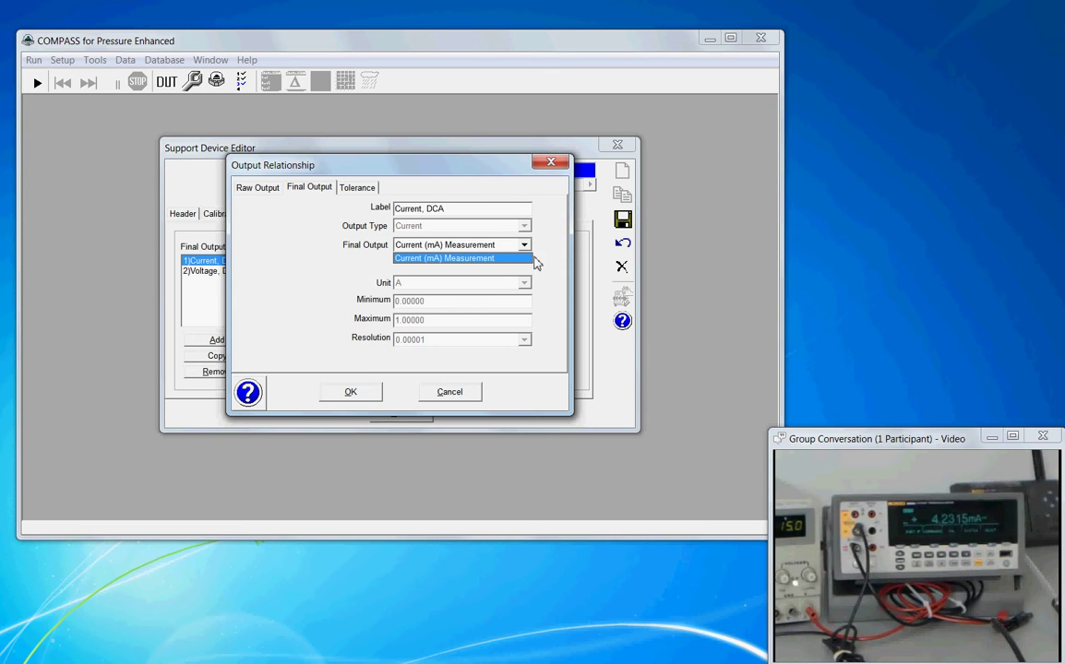
pyautogui.click(541, 266)
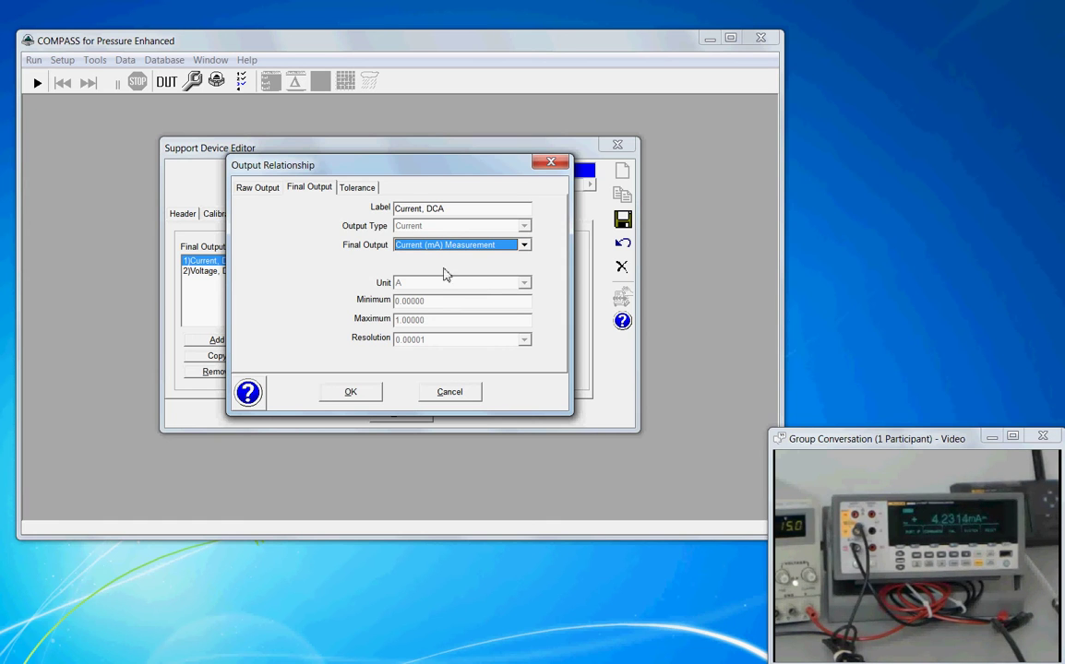
pyautogui.click(360, 191)
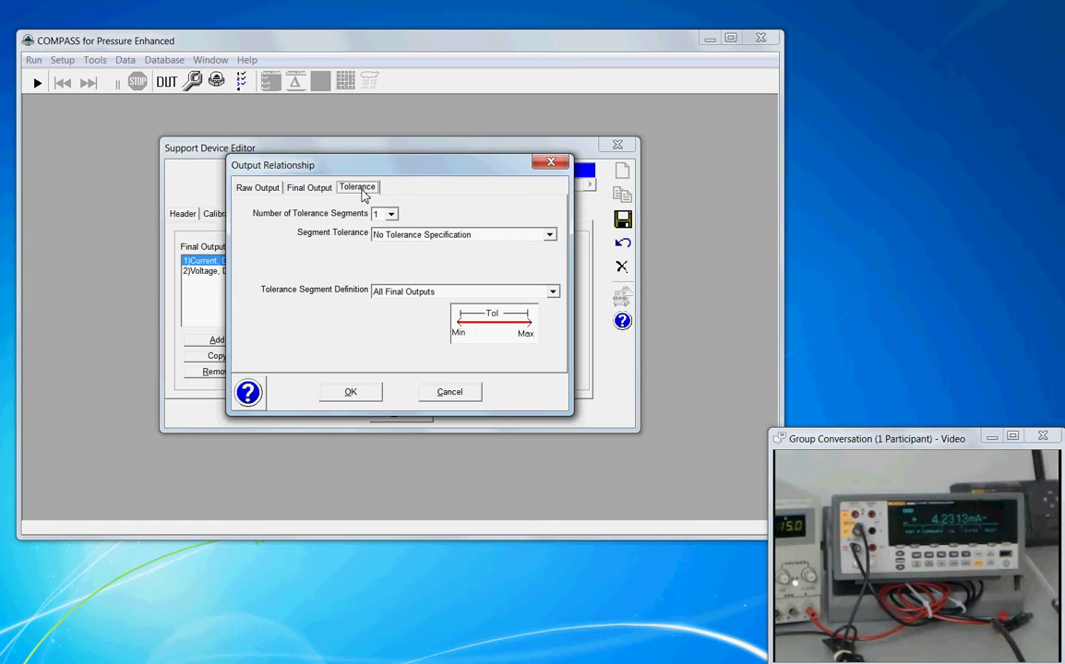
pyautogui.click(267, 187)
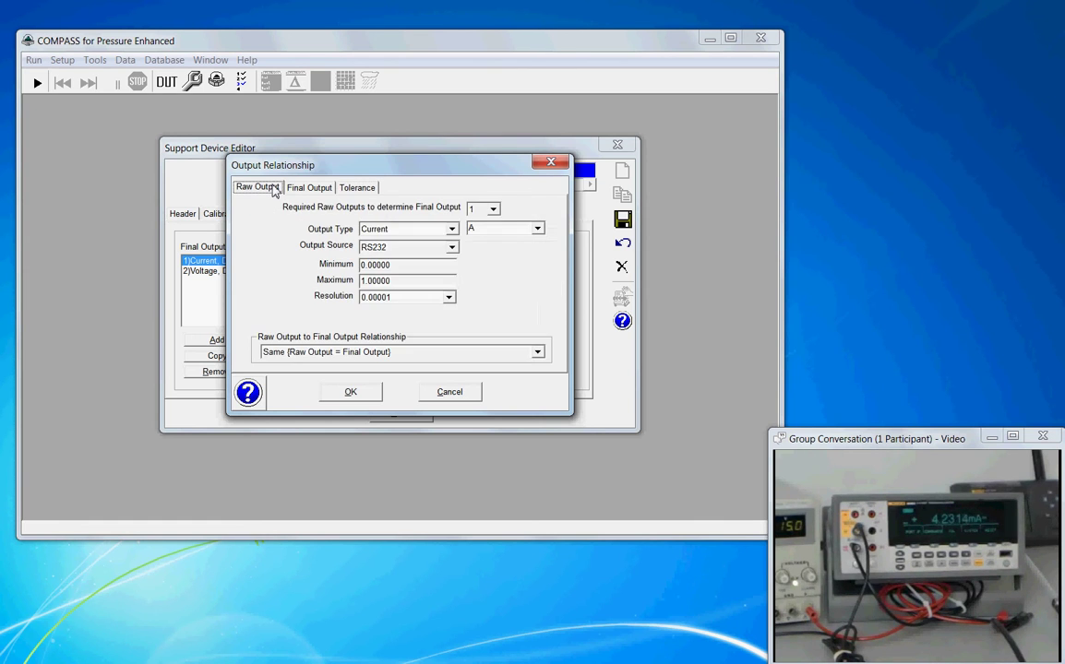
pyautogui.click(351, 393)
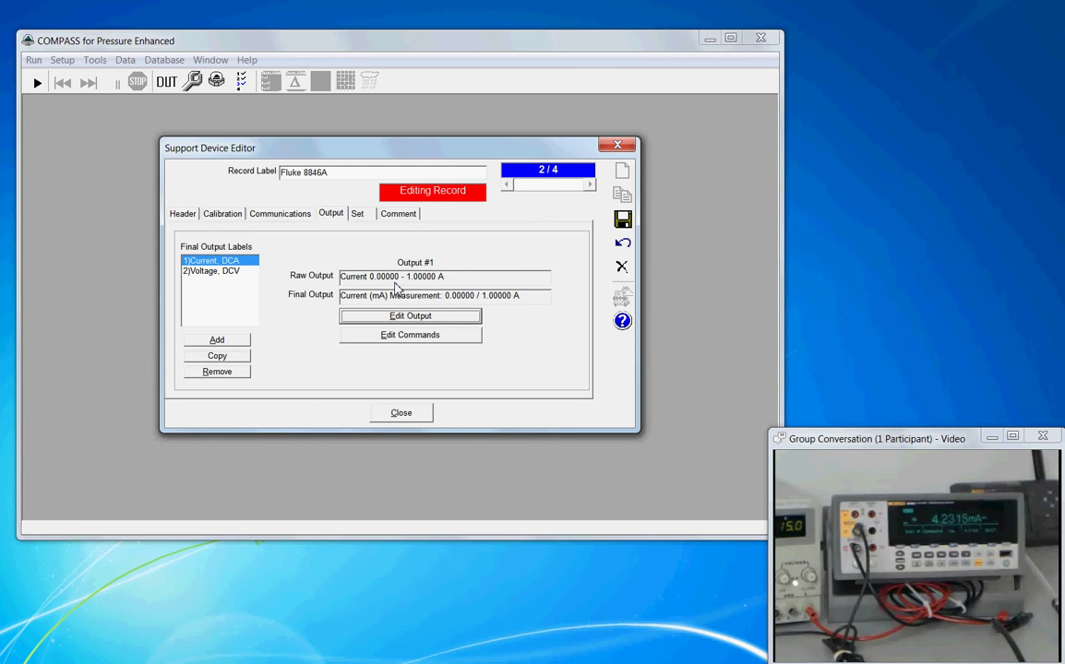
# - Open the Current, DCA output's commands and review each initialize command and the read command
pyautogui.click(365, 337)
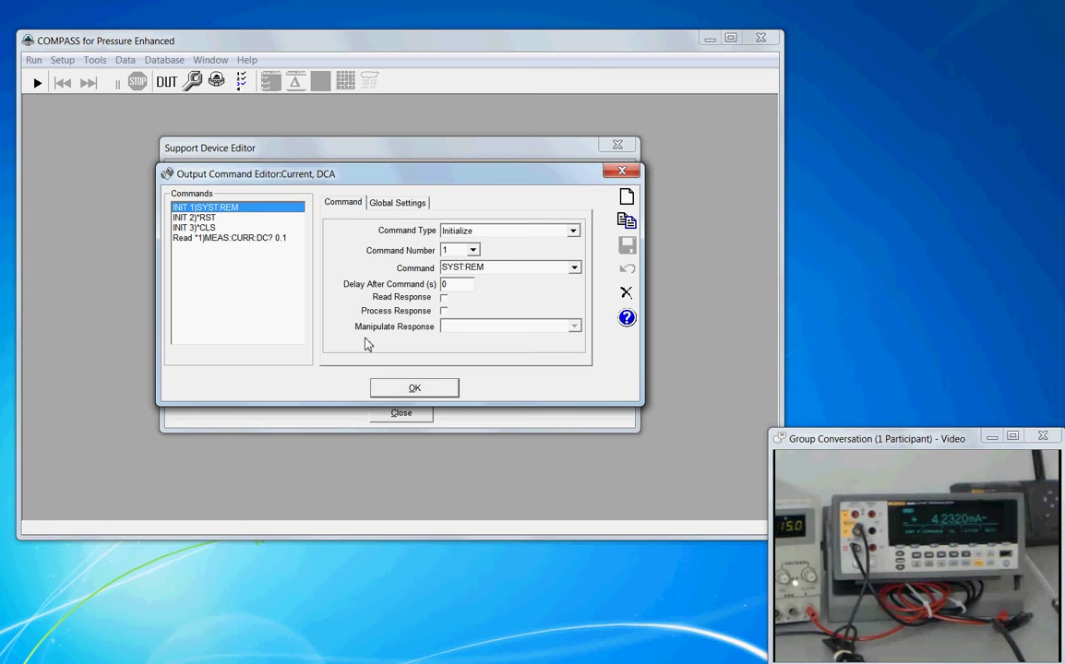
pyautogui.click(277, 218)
pyautogui.click(268, 228)
pyautogui.click(274, 238)
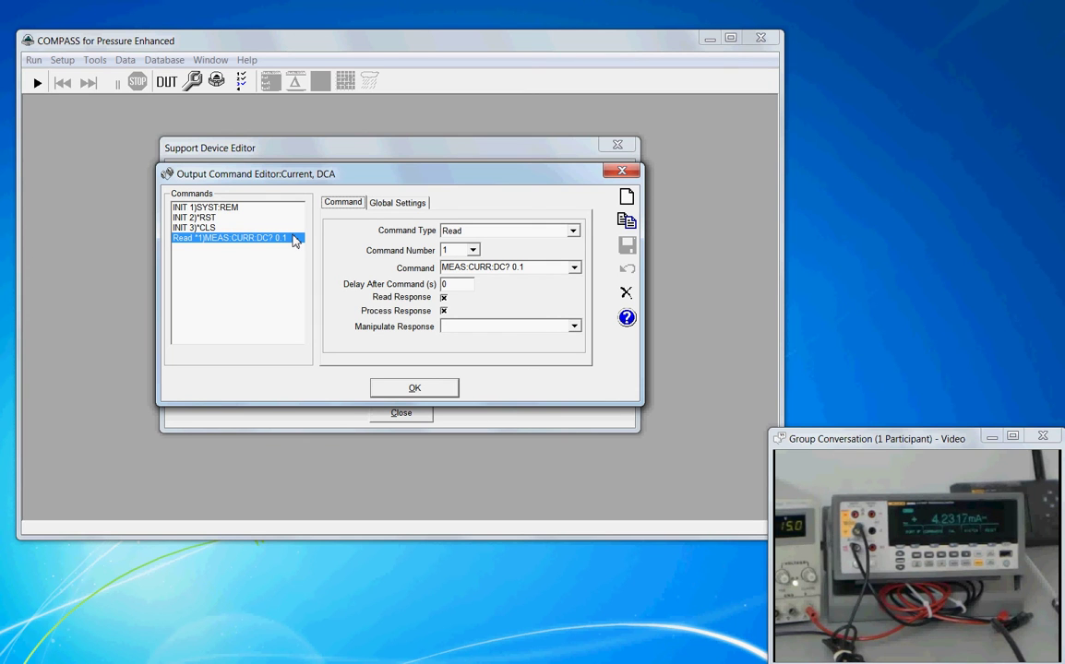
# - Switch to 8846A.docx in Microsoft Word and examine the notes on the MEAS:VOLT:DC?, *RST, *CLS and SYST:REM commands
pyautogui.moveTo(278, 182); pyautogui.dragTo(943, 176)
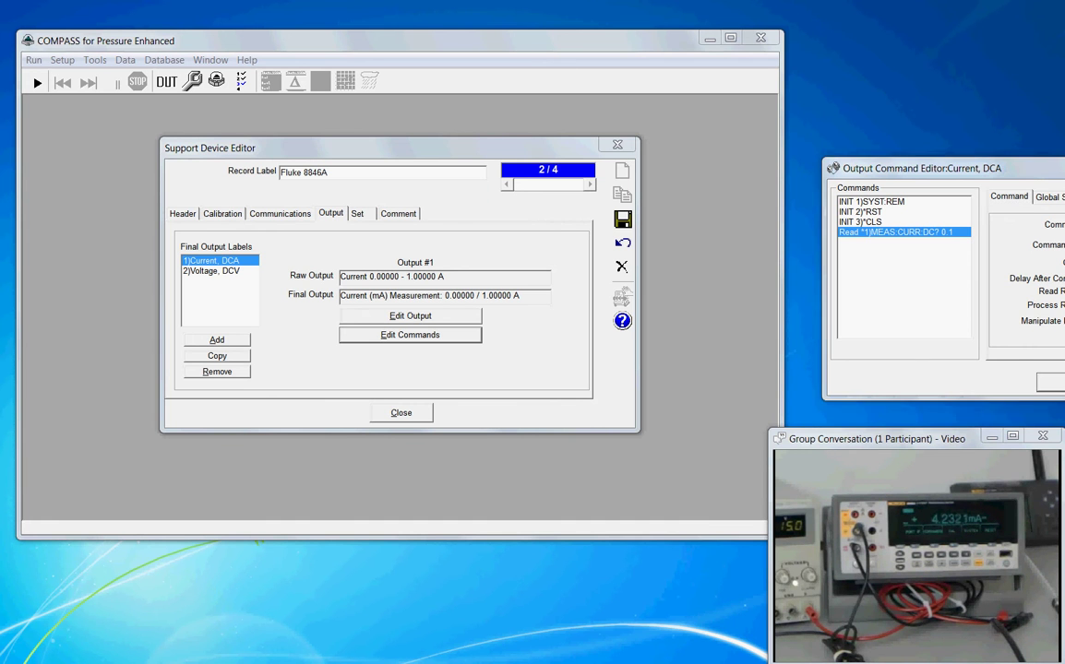
pyautogui.hotkey('alt', 'Tab')
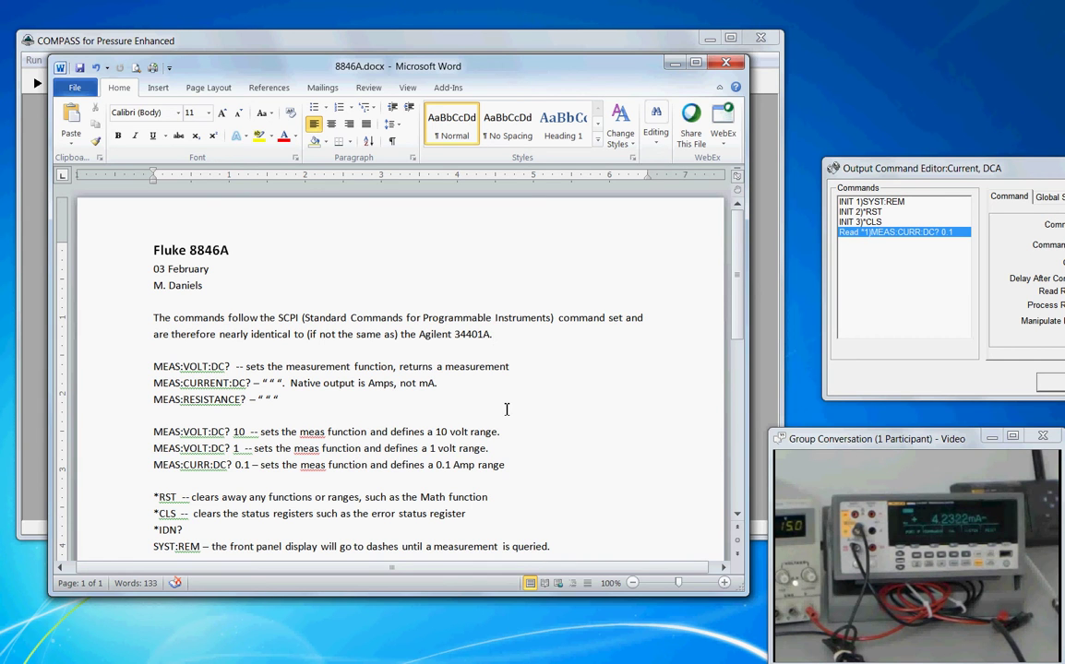
pyautogui.scroll(-1, 494, 409)
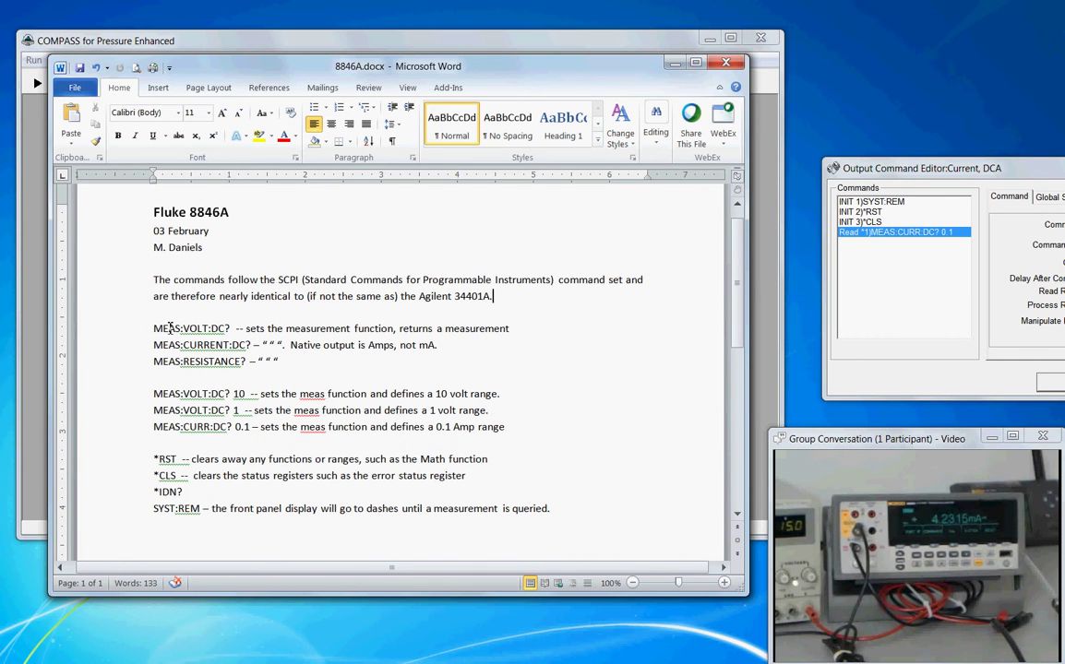
pyautogui.moveTo(154, 329); pyautogui.dragTo(231, 334)
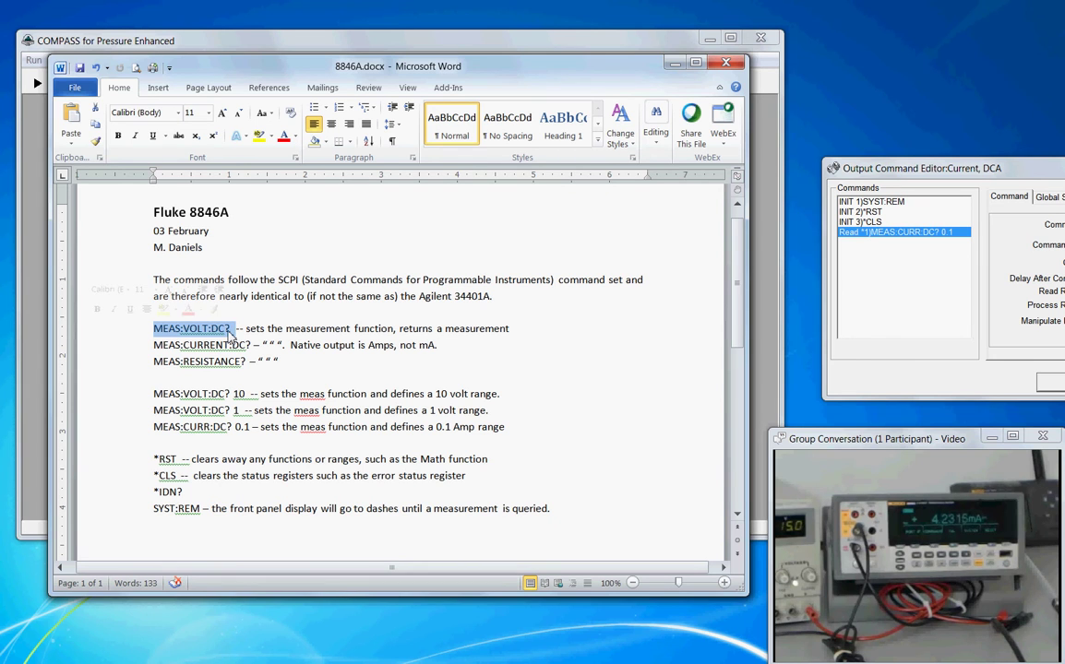
pyautogui.click(317, 377)
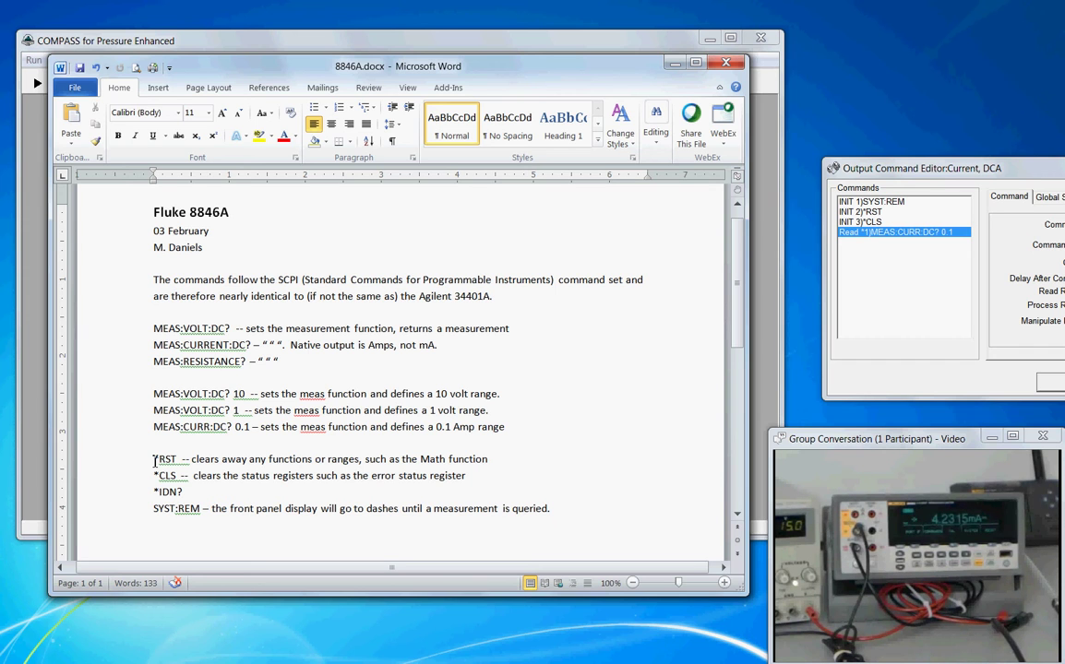
pyautogui.moveTo(155, 460); pyautogui.dragTo(181, 468)
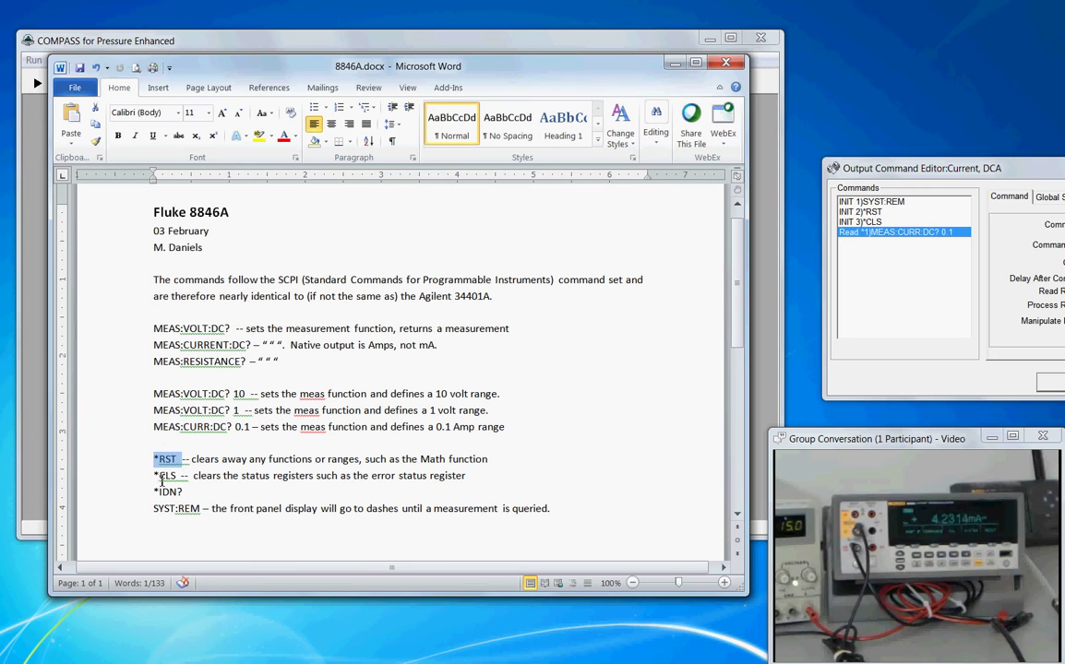
pyautogui.click(154, 476)
pyautogui.moveTo(154, 476); pyautogui.dragTo(183, 484)
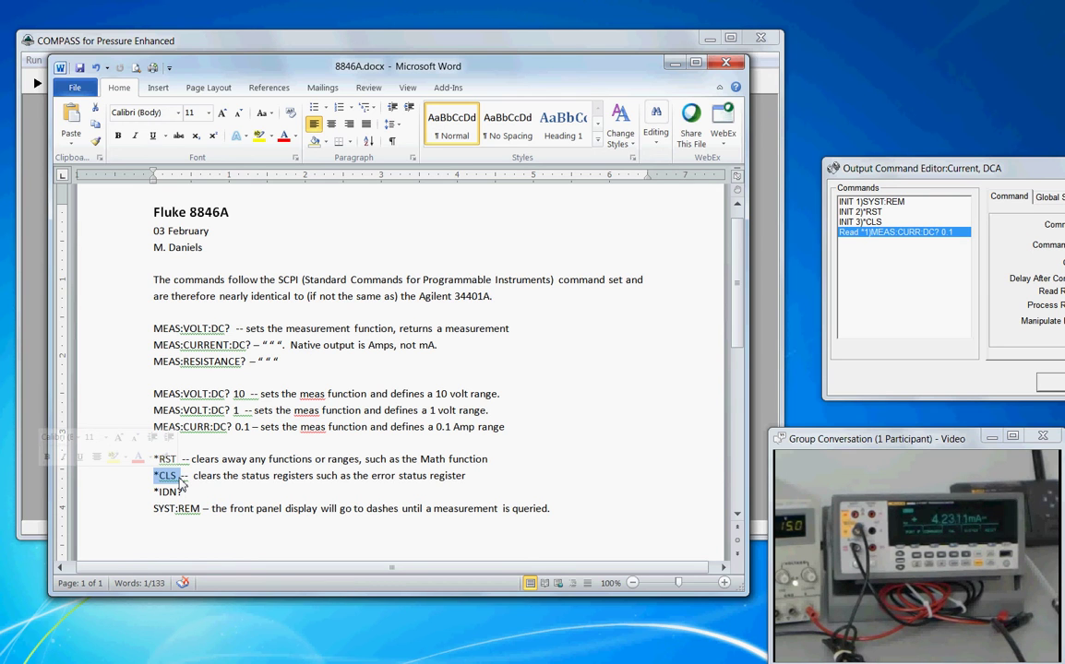
pyautogui.click(177, 494)
pyautogui.click(154, 510)
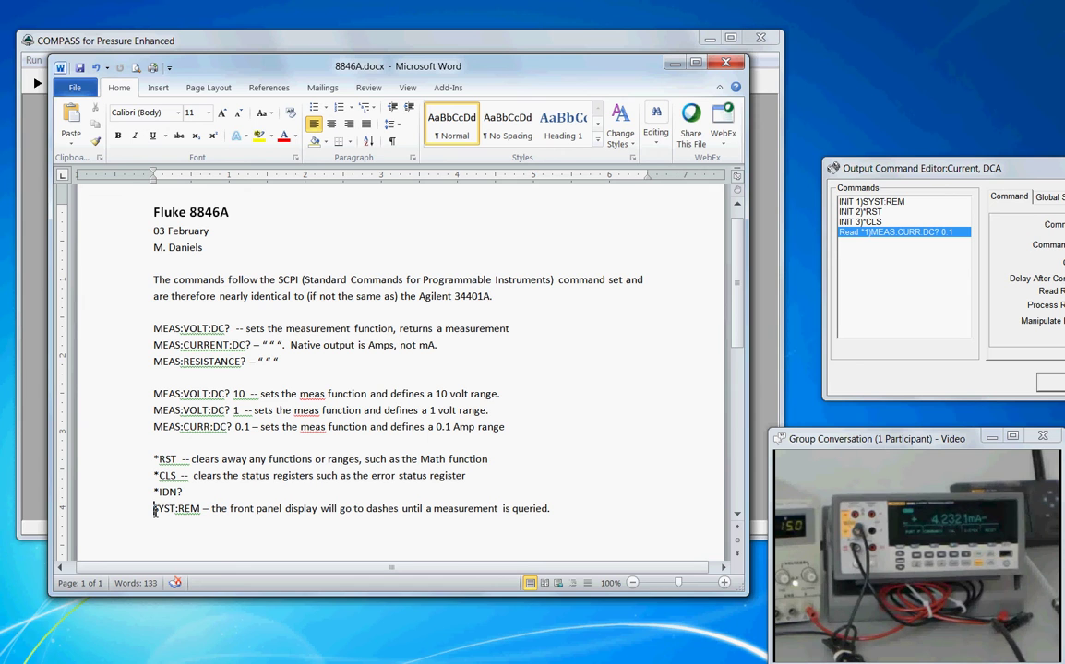
pyautogui.moveTo(154, 509); pyautogui.dragTo(202, 514)
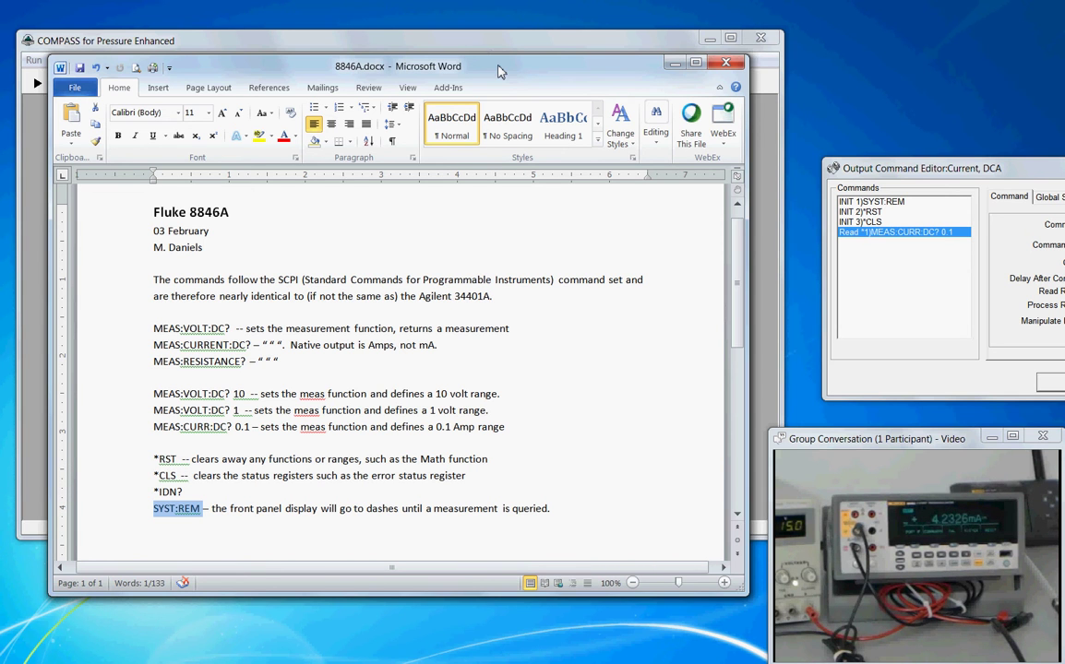
pyautogui.click(674, 62)
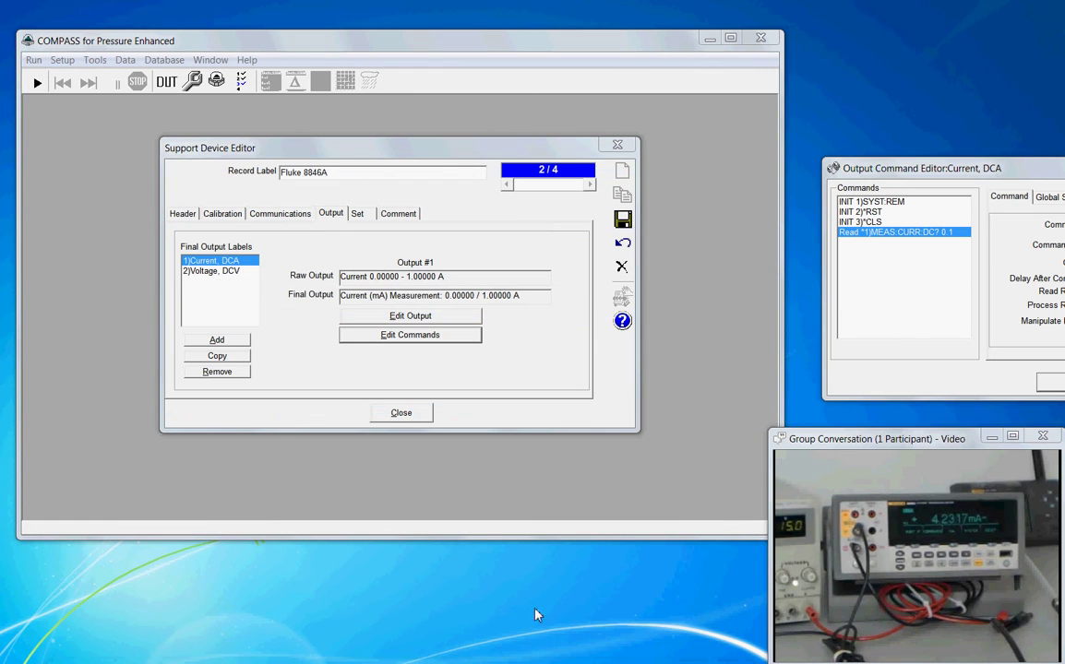
# - Close the Current, DCA command editor, save the Fluke 8846A record, and close the Support Device Editor
pyautogui.click(1013, 194)
pyautogui.moveTo(923, 168); pyautogui.dragTo(401, 129)
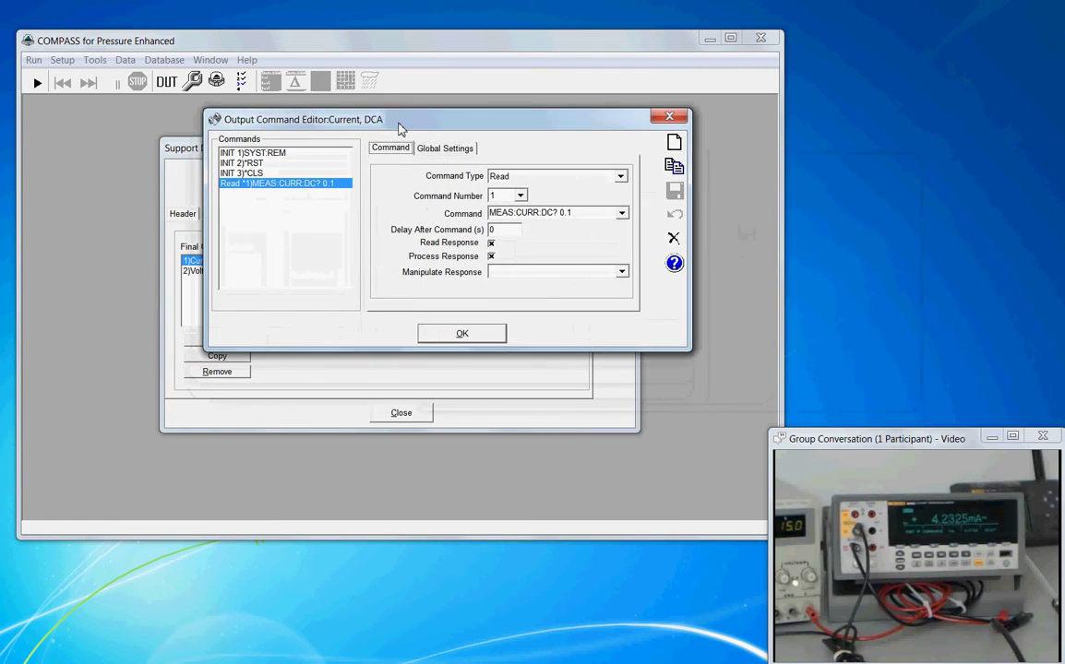
pyautogui.click(669, 116)
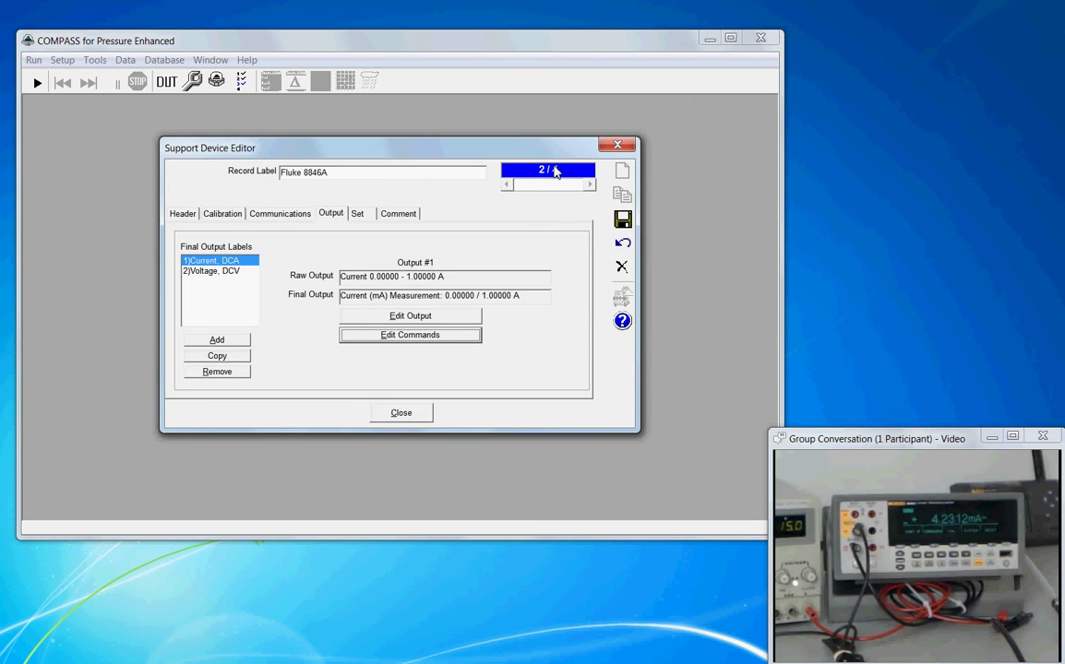
pyautogui.click(623, 228)
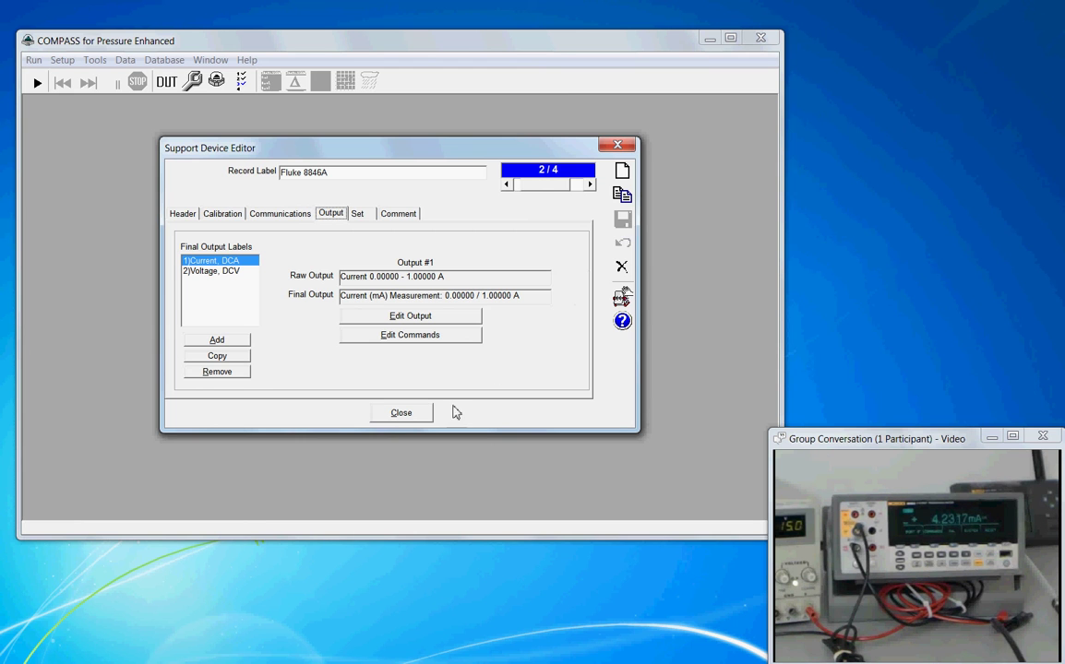
pyautogui.click(401, 415)
# - Open the Remote Communications tool for direct communication with the multimeter over RS232
pyautogui.click(96, 61)
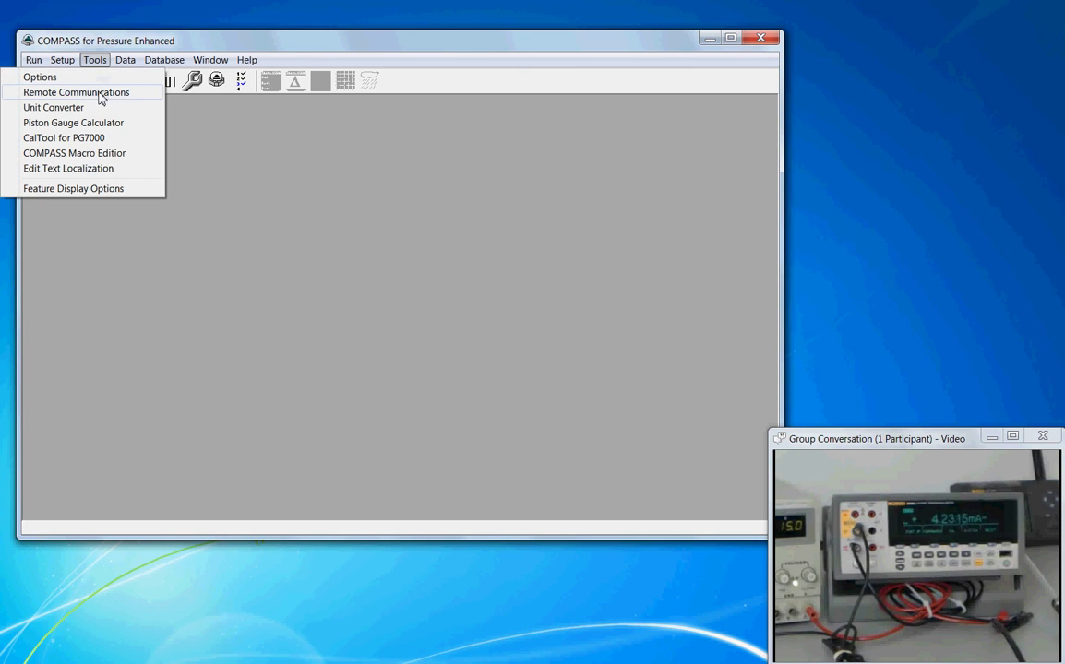
pyautogui.click(101, 93)
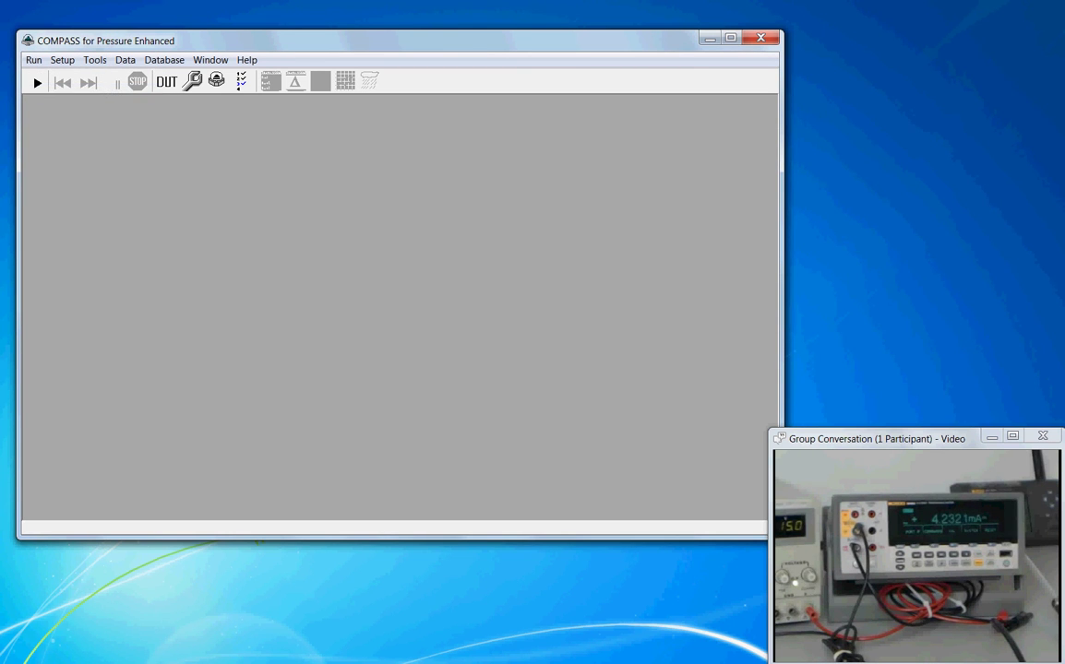
pyautogui.moveTo(545, 415); pyautogui.dragTo(314, 152)
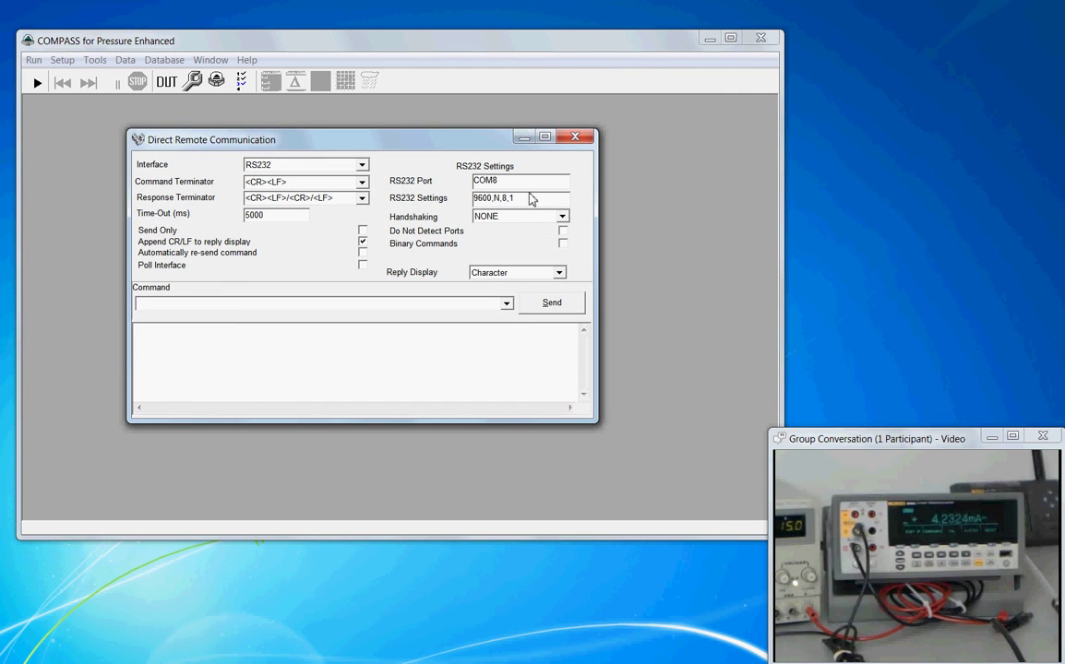
# - Change the RS232 port of the direct remote communication to COM6 and accept the RS232 settings
pyautogui.moveTo(582, 659); pyautogui.dragTo(565, 235)
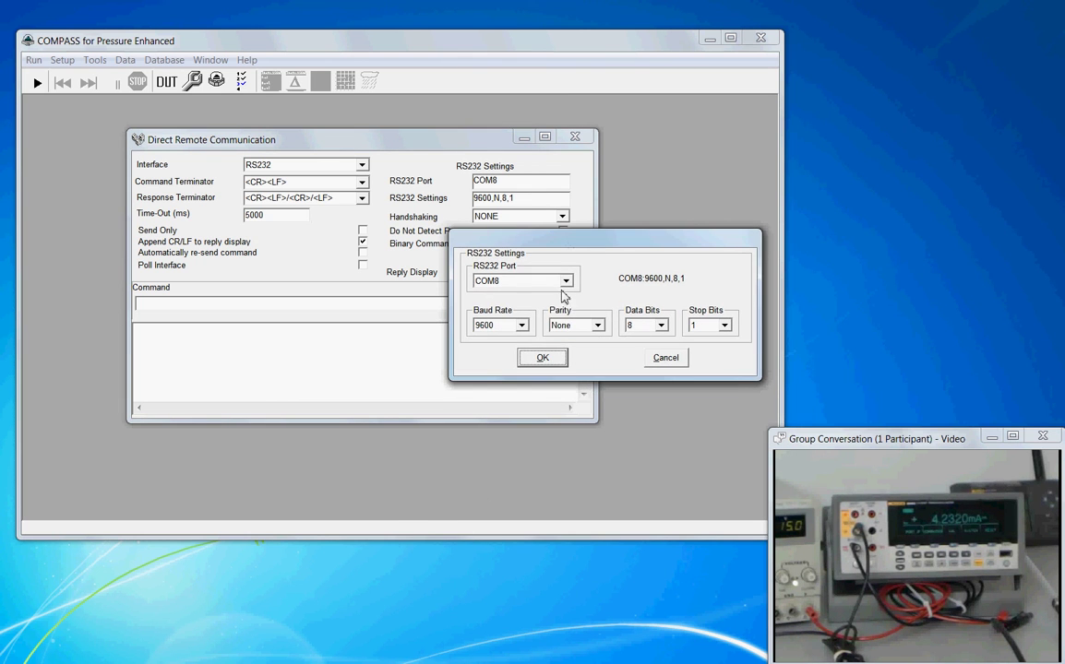
pyautogui.click(566, 281)
pyautogui.click(566, 296)
pyautogui.click(567, 296)
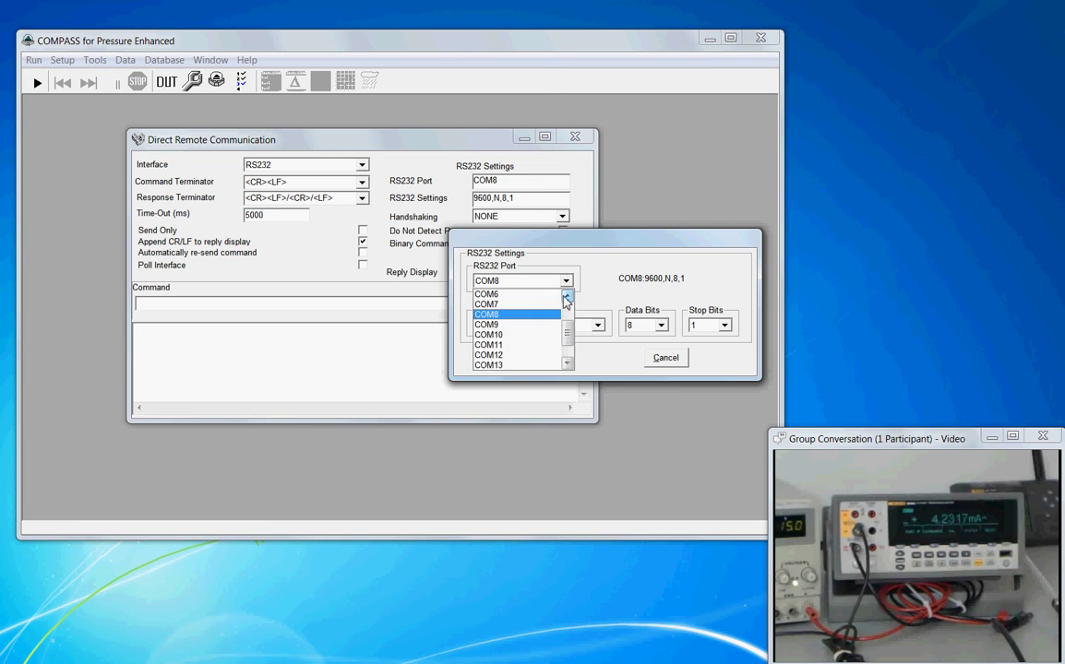
pyautogui.click(546, 302)
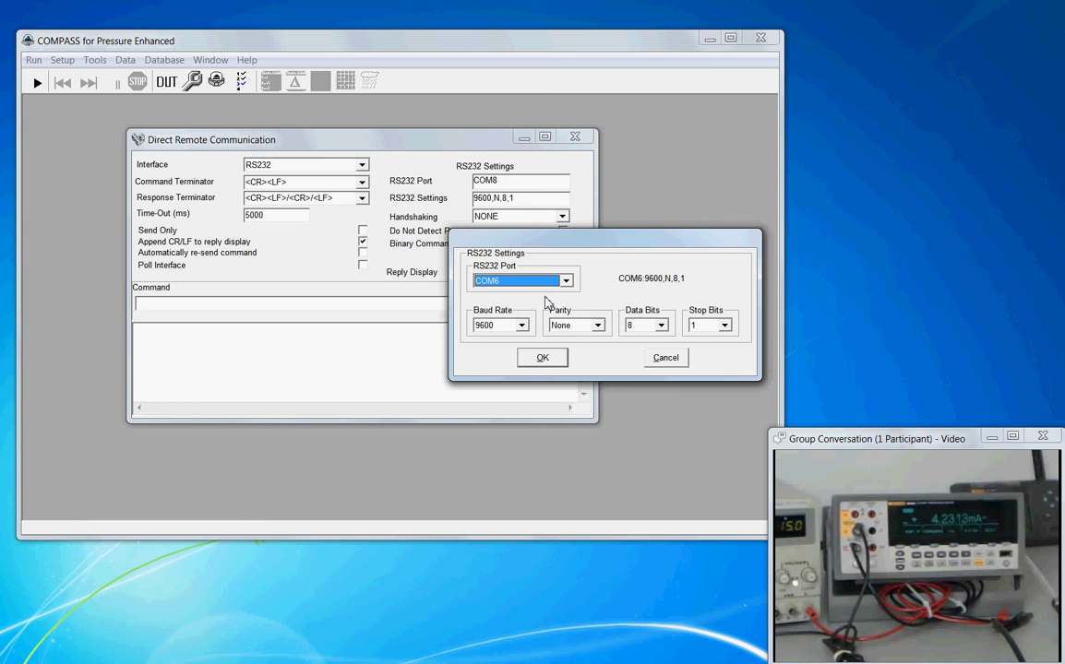
pyautogui.click(543, 357)
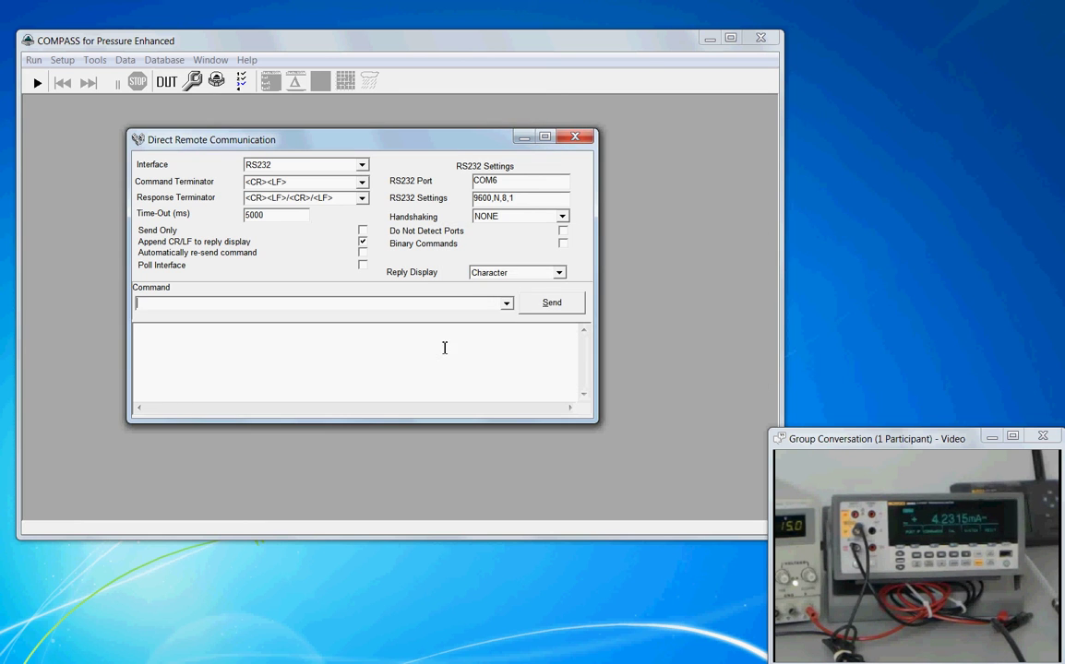
# - Bring up the Word command notes below the Direct Remote Communication window and send the *IDN? query to the multimeter
pyautogui.moveTo(434, 141); pyautogui.dragTo(430, 29)
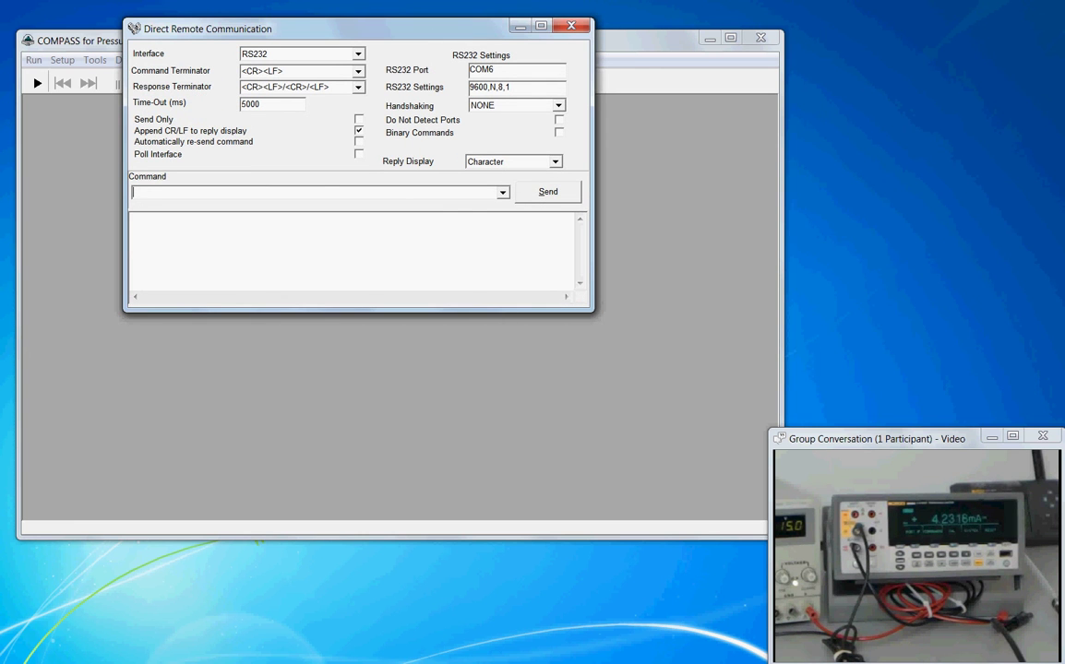
pyautogui.click(369, 660)
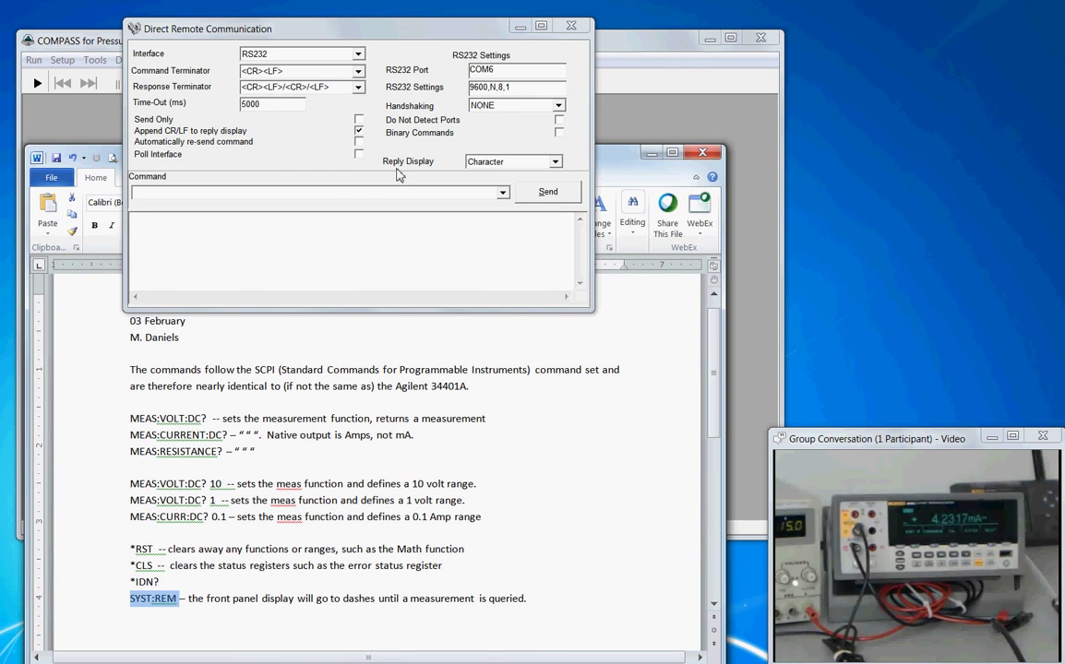
pyautogui.click(334, 192)
pyautogui.write('*')
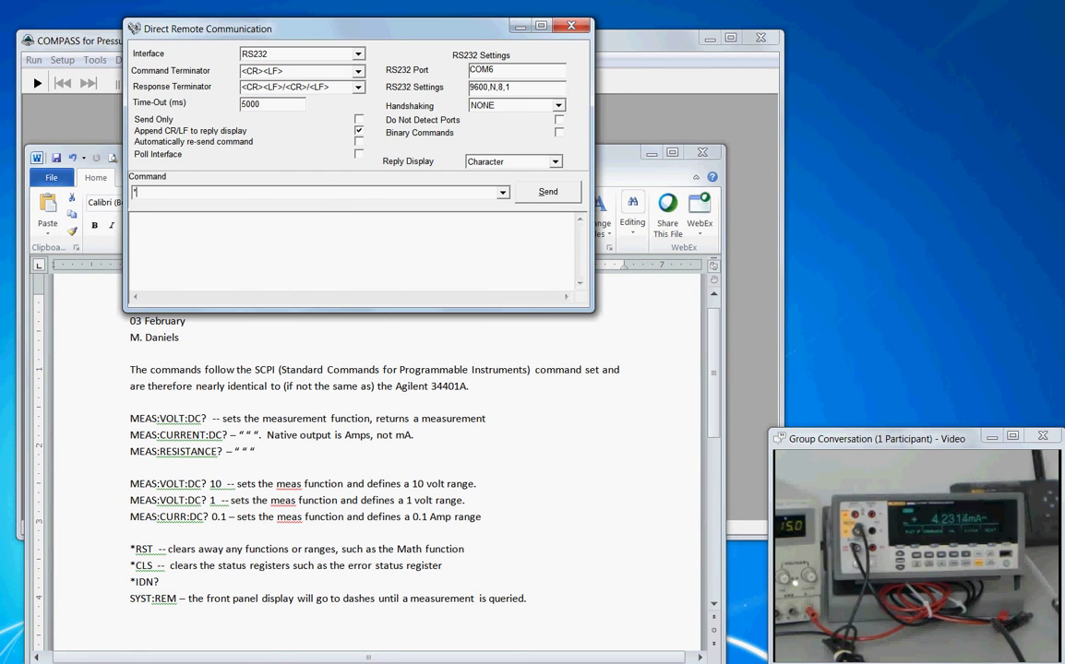
pyautogui.write('IDN?')
pyautogui.press('Return')
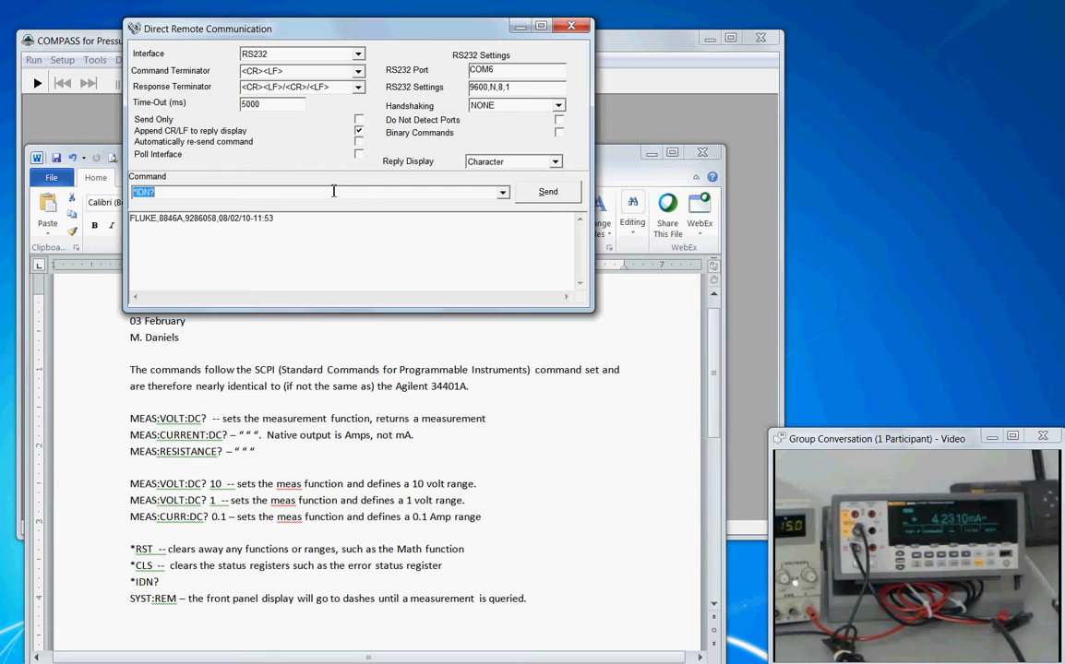
# - Clear the *IDN? command and begin entering a measurement command starting with MEAs:
pyautogui.click(333, 191)
pyautogui.press('BackSpace')
pyautogui.press('BackSpace')
pyautogui.press('BackSpace')
pyautogui.press('BackSpace')
pyautogui.press('BackSpace')
pyautogui.write('MEA')
pyautogui.write('s:')
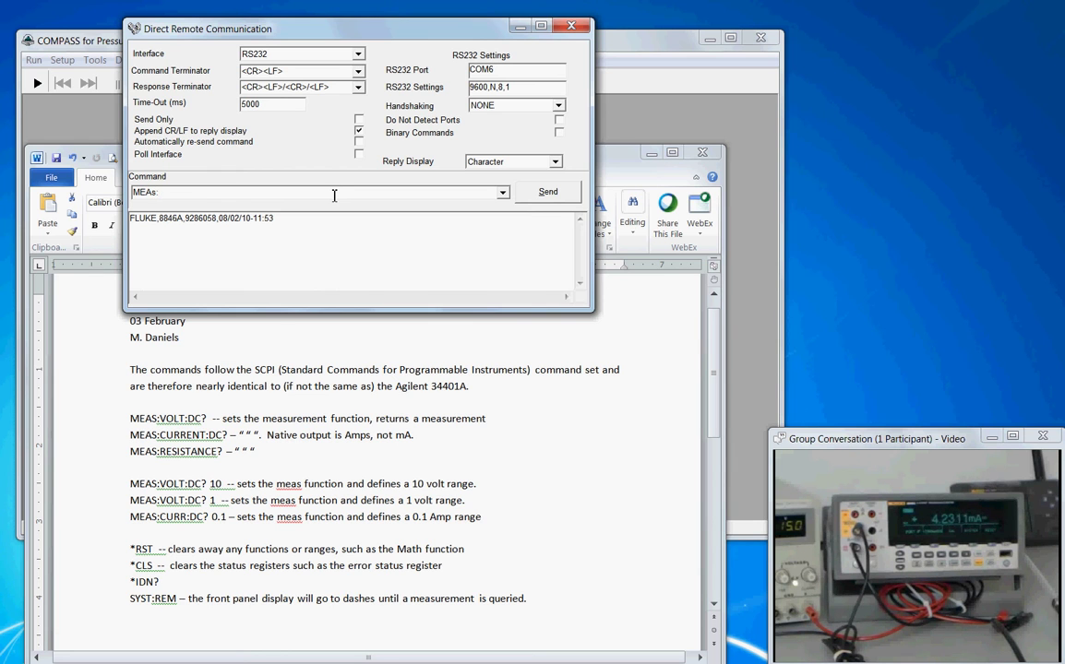